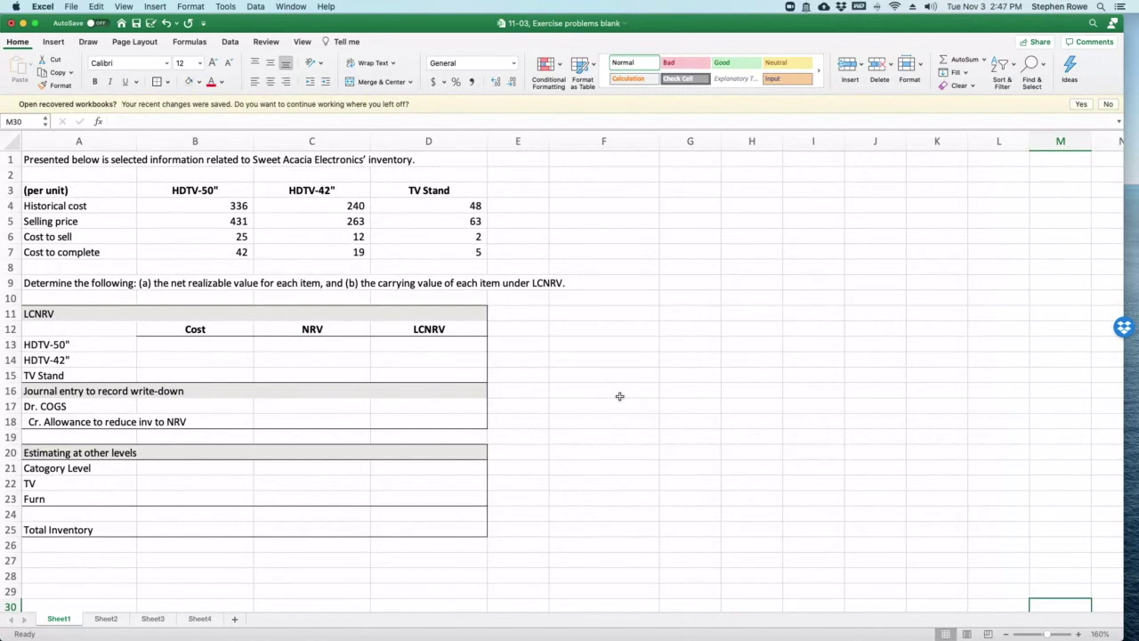
click(174, 211)
drag(89, 207, 82, 252)
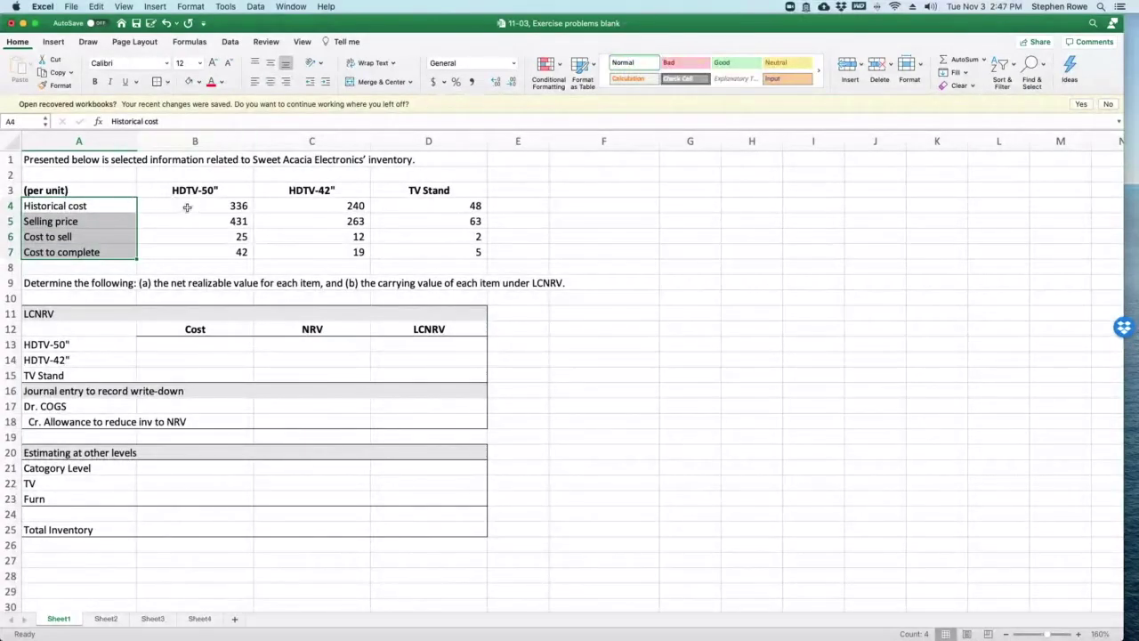
drag(183, 207, 476, 252)
click(600, 235)
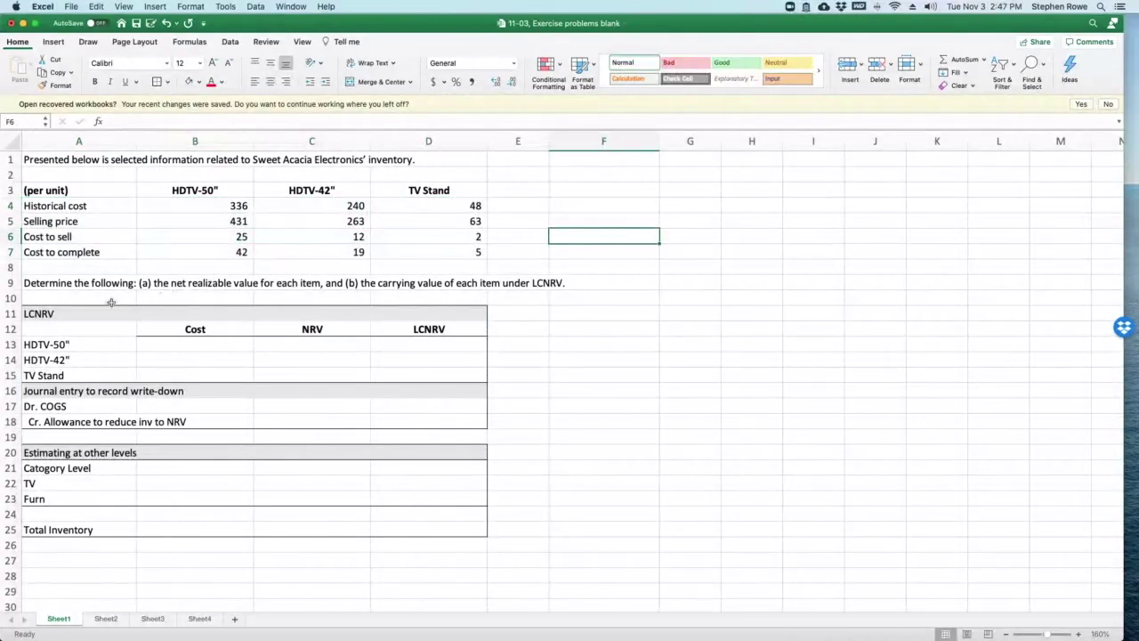
Copy the three historical costs in B4:D4 and paste them transposed into the Cost column of the LCNRV table, starting at B13
click(178, 347)
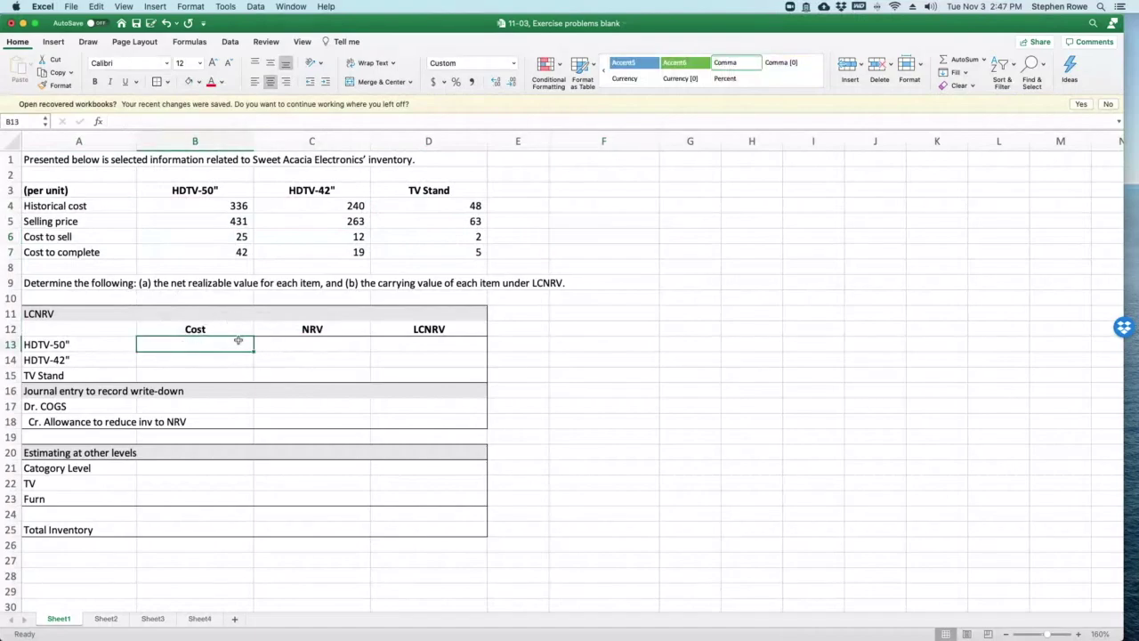
drag(69, 204, 440, 198)
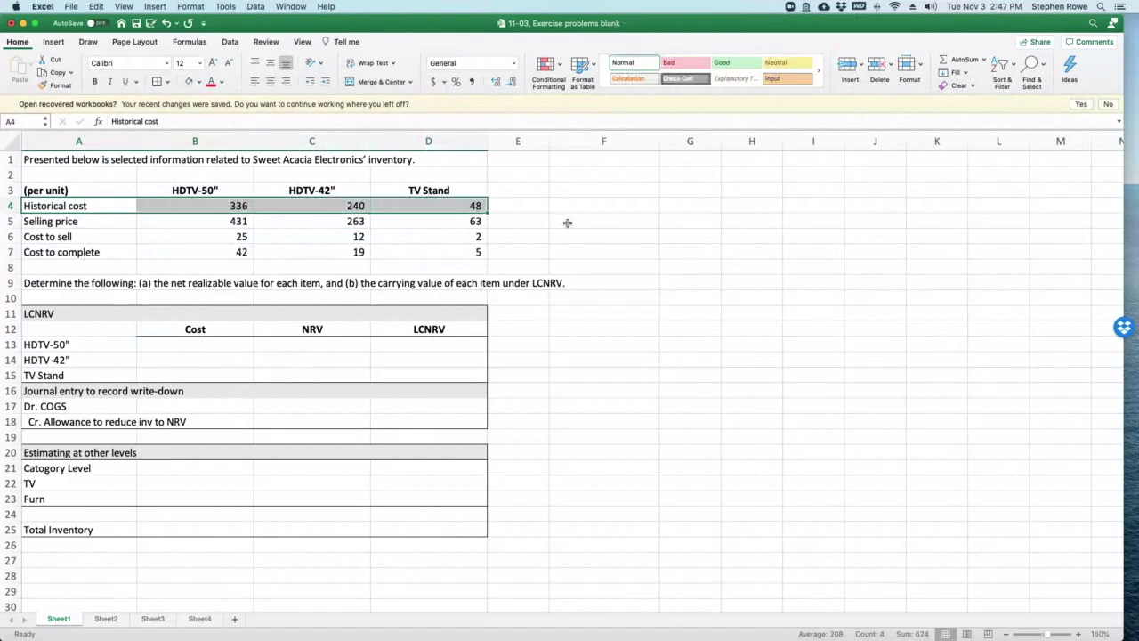
click(223, 208)
drag(229, 205, 407, 204)
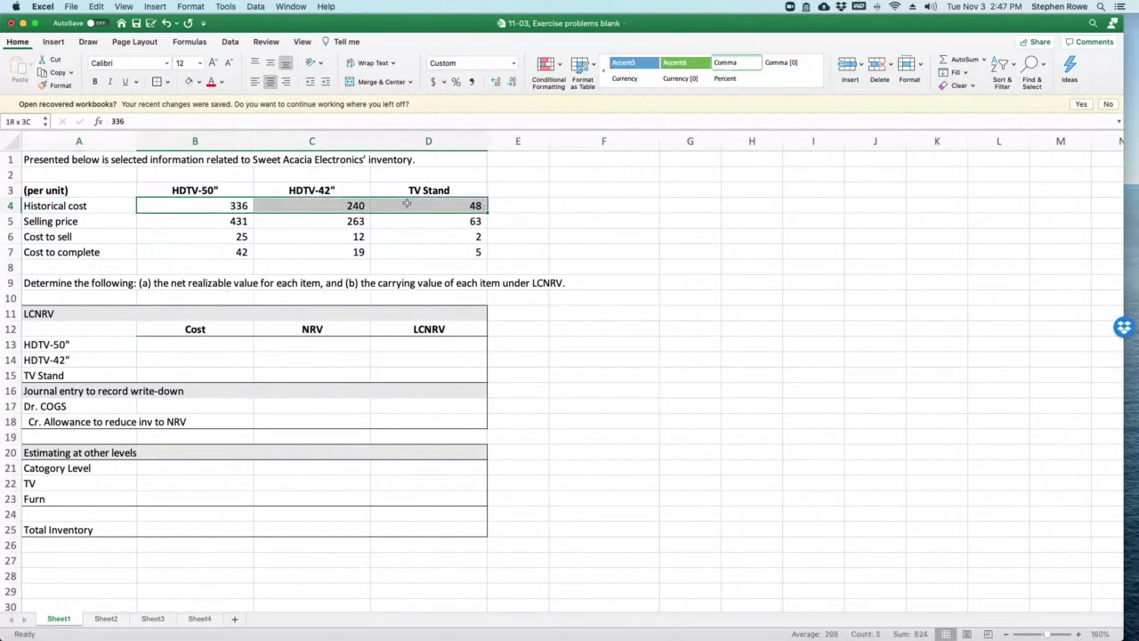
key(super+c)
click(206, 344)
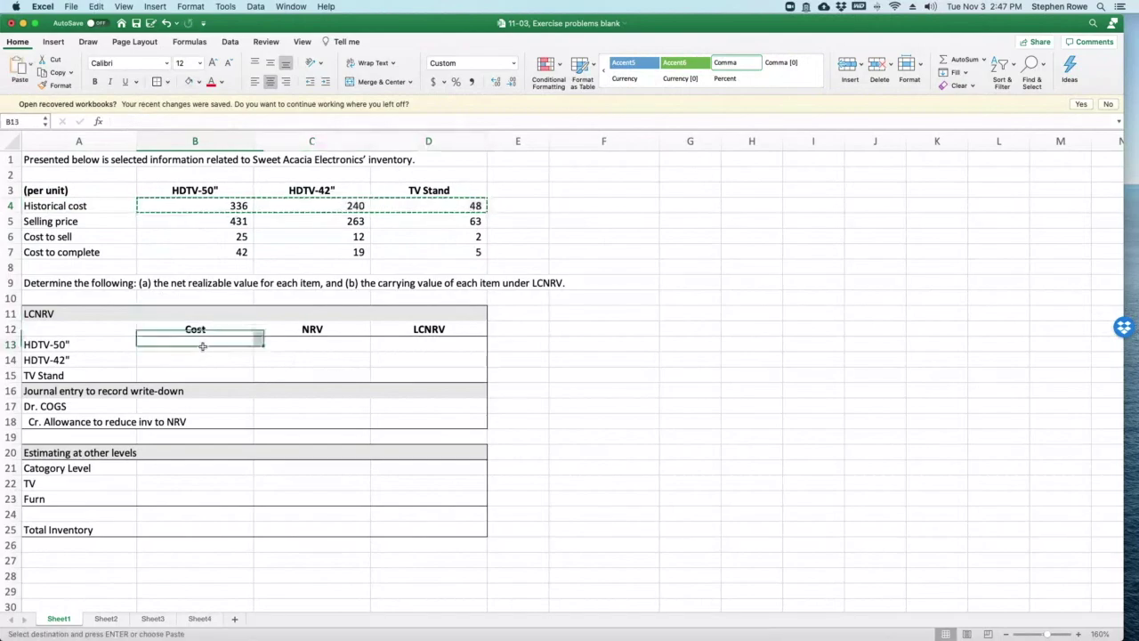
right_click(210, 344)
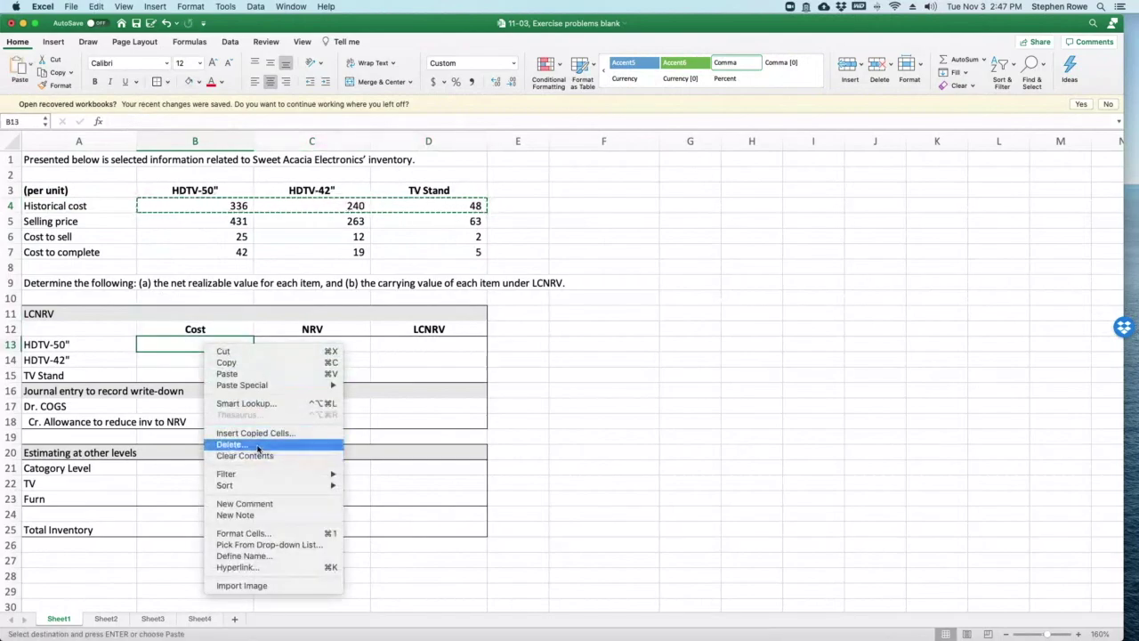
mouse_move(293, 384)
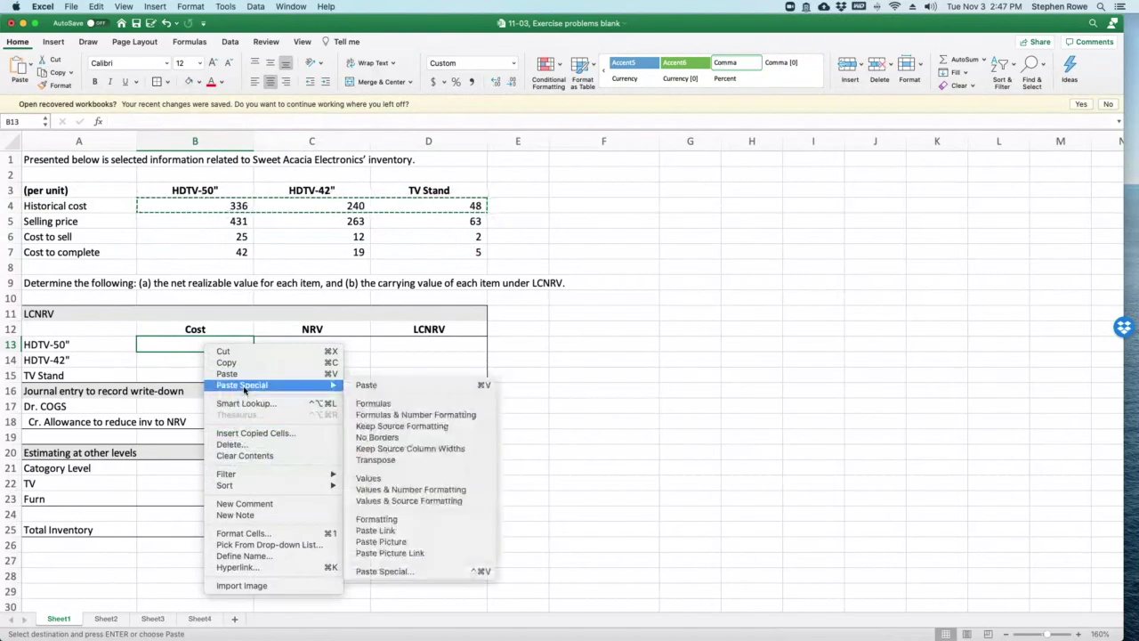
click(378, 459)
click(562, 355)
drag(214, 345, 202, 370)
Calculate the HDTV-50" NRV in C13 as selling price minus cost to sell and cost to complete, using =B5-B6-B7
click(297, 347)
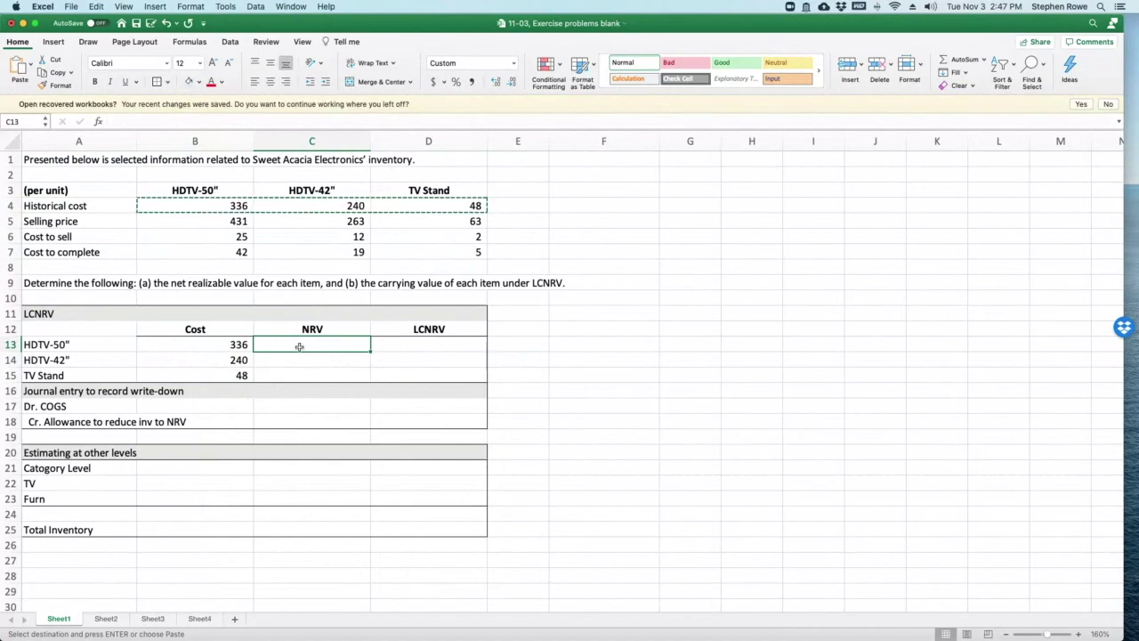
text(=)
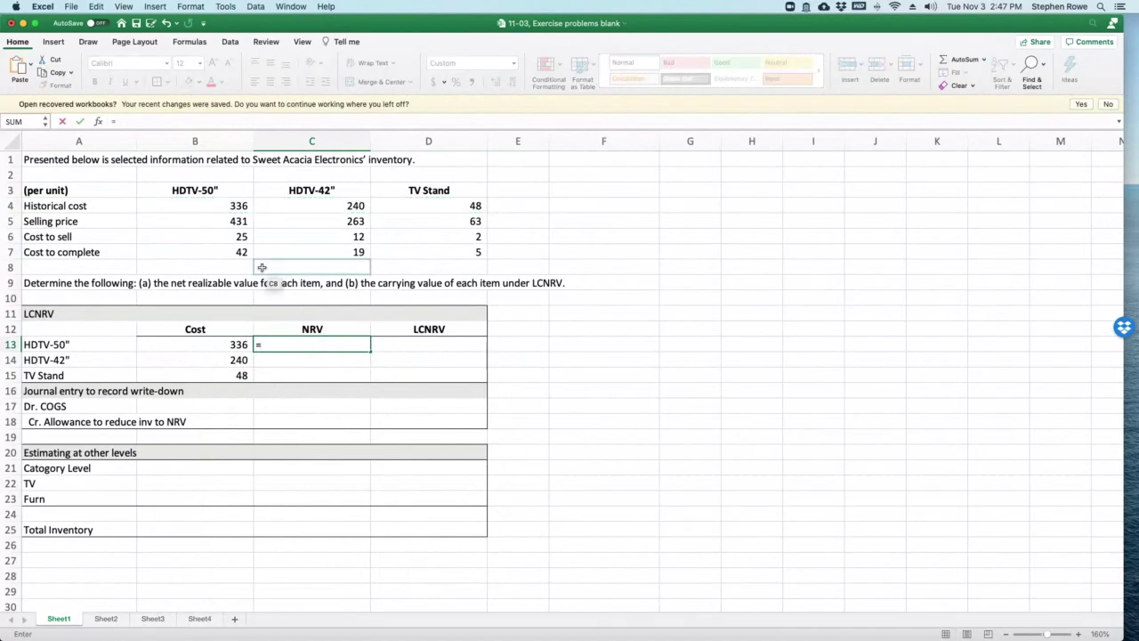
click(205, 224)
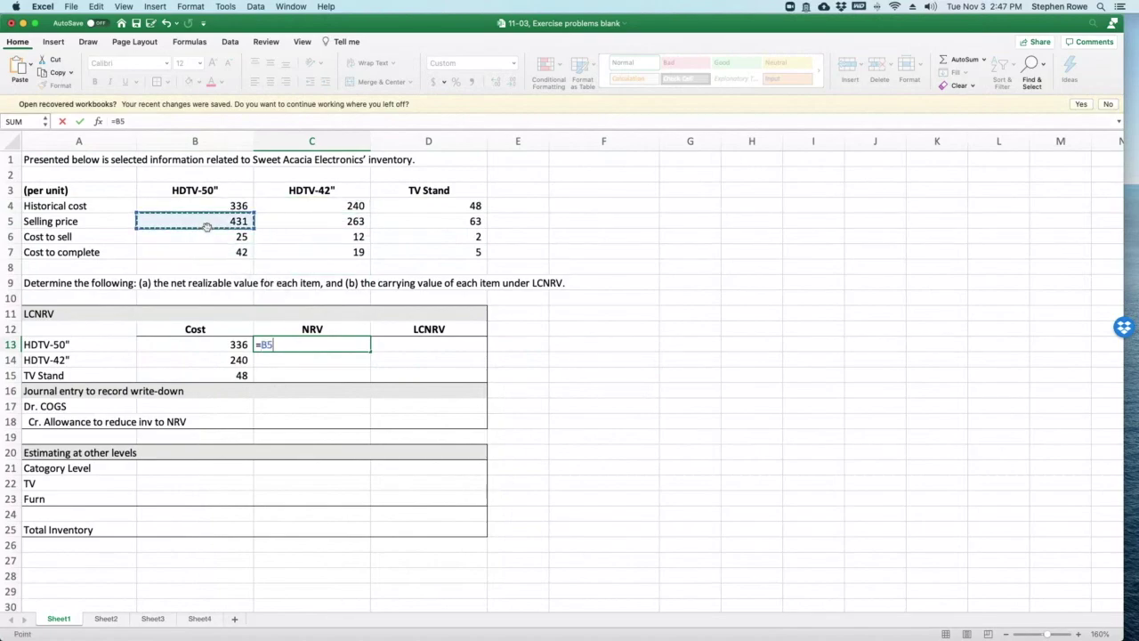
text(-)
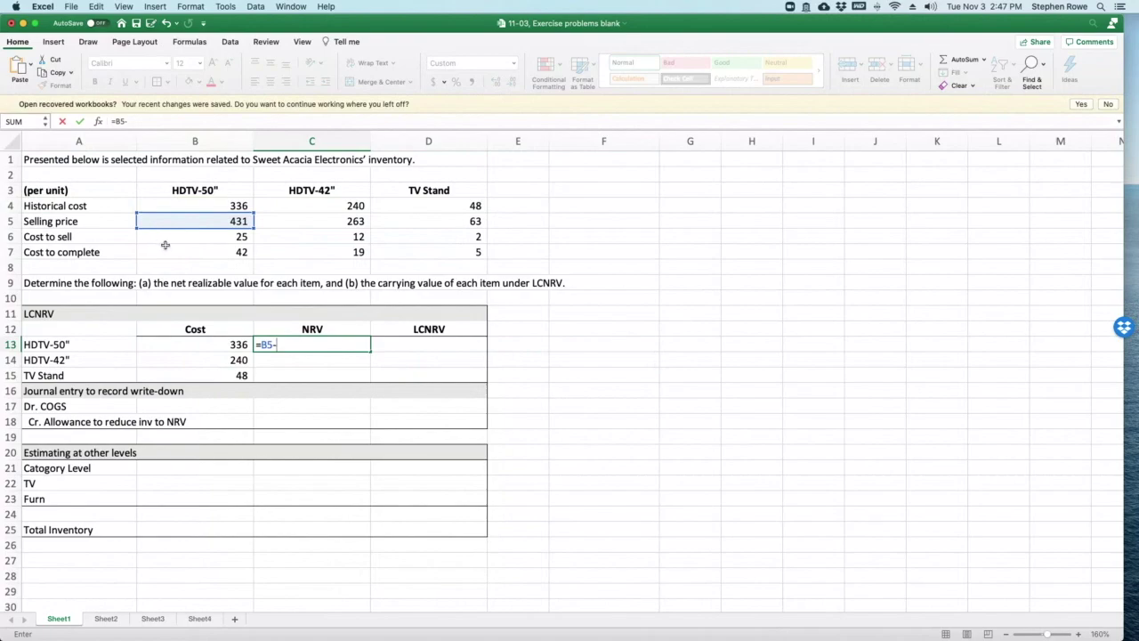
click(164, 240)
text(-)
click(169, 253)
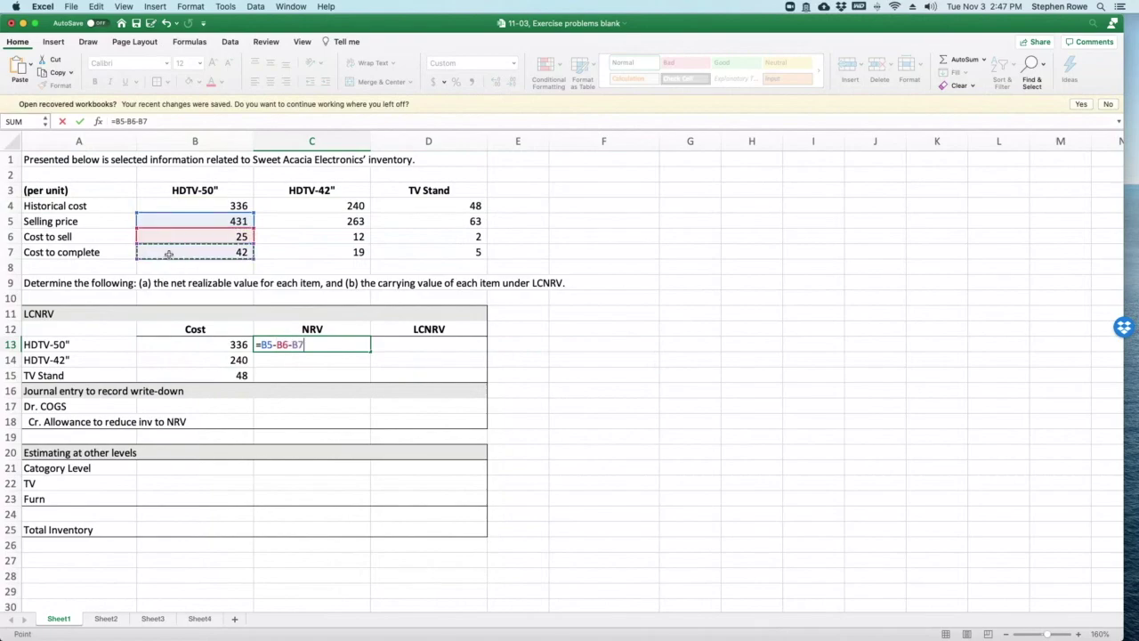
key(Return)
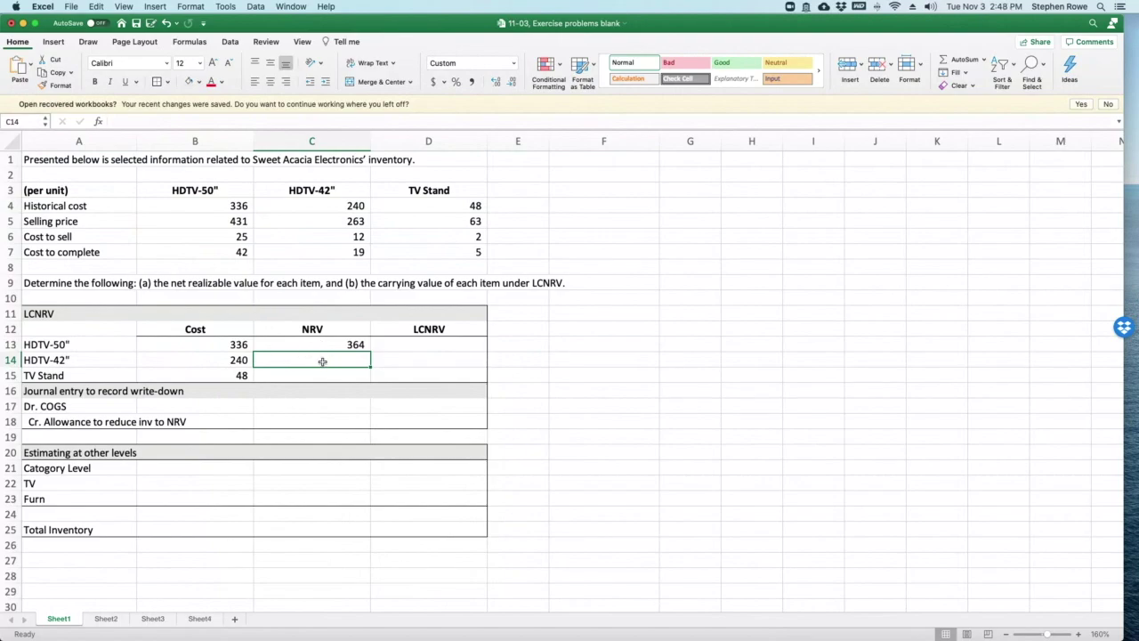
Calculate the HDTV-42" NRV in C14 by subtracting its cost to sell (C6) and cost to complete (C7) from its selling price (C5)
text(=)
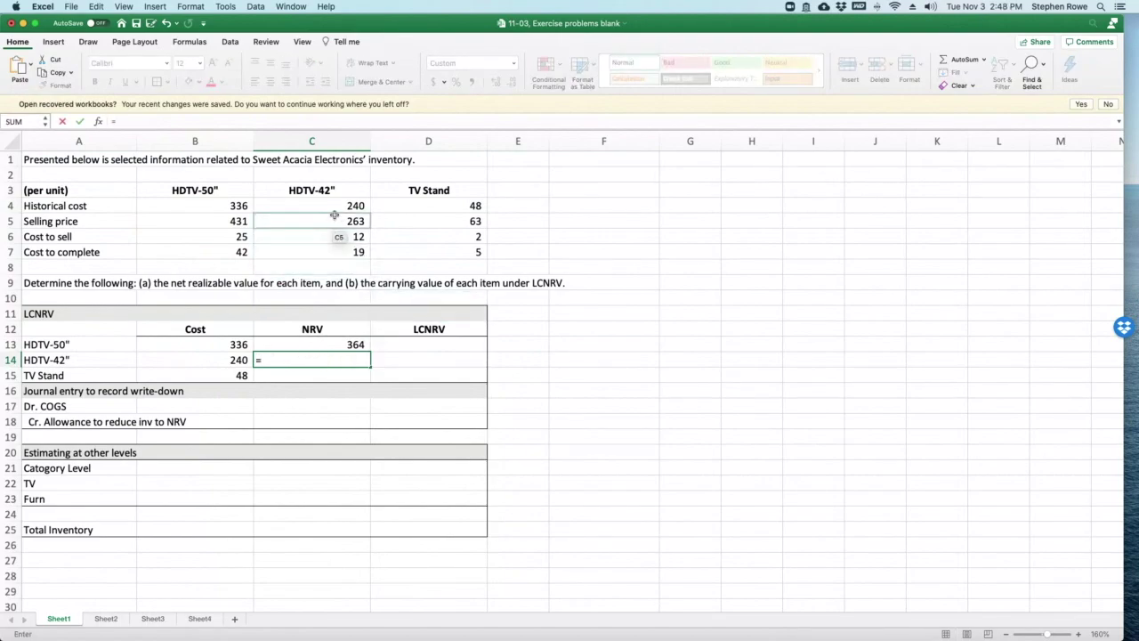
click(334, 217)
text(-)
click(332, 236)
text(-)
click(333, 253)
key(Return)
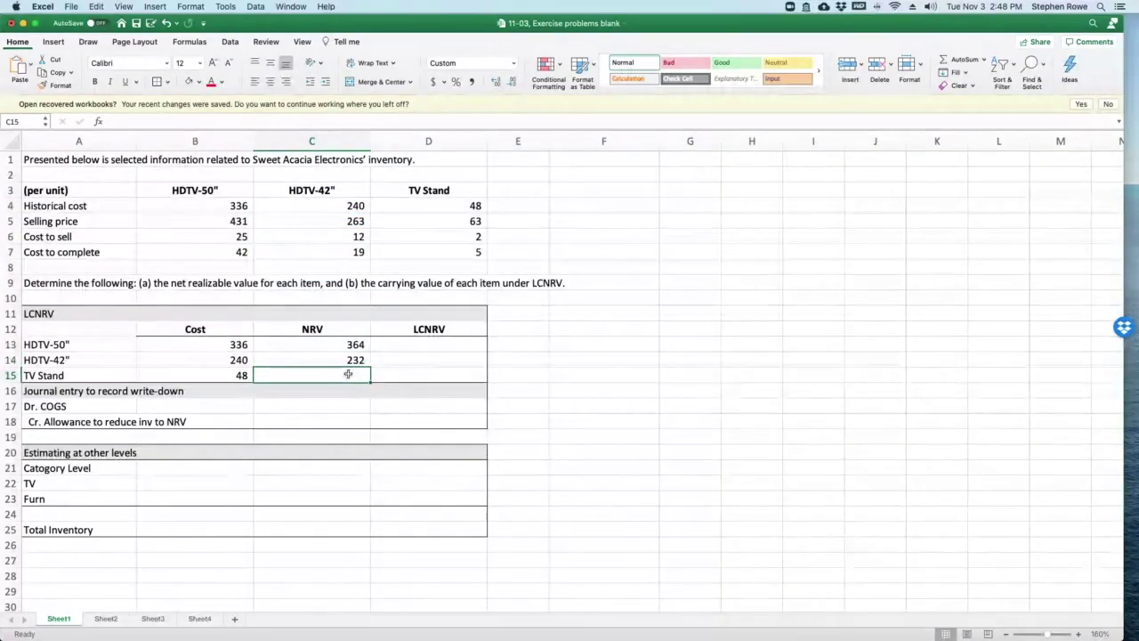
Calculate the TV Stand NRV in C15 by subtracting its cost to sell (D6) and cost to complete (D7) from its selling price (D5)
text(=)
click(453, 222)
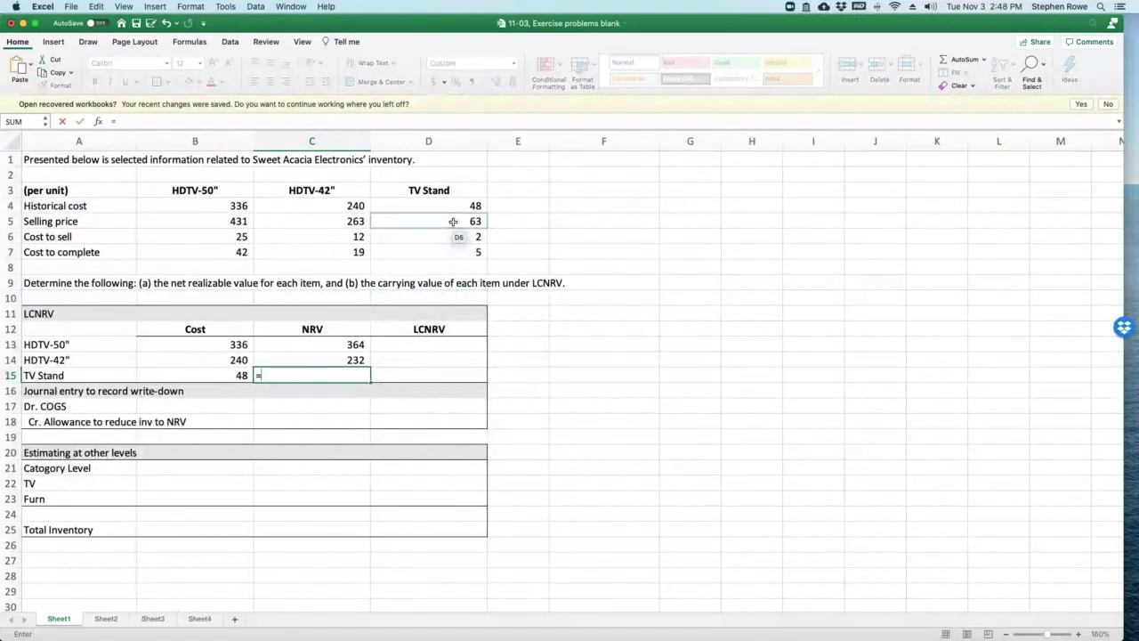
text(-)
click(454, 241)
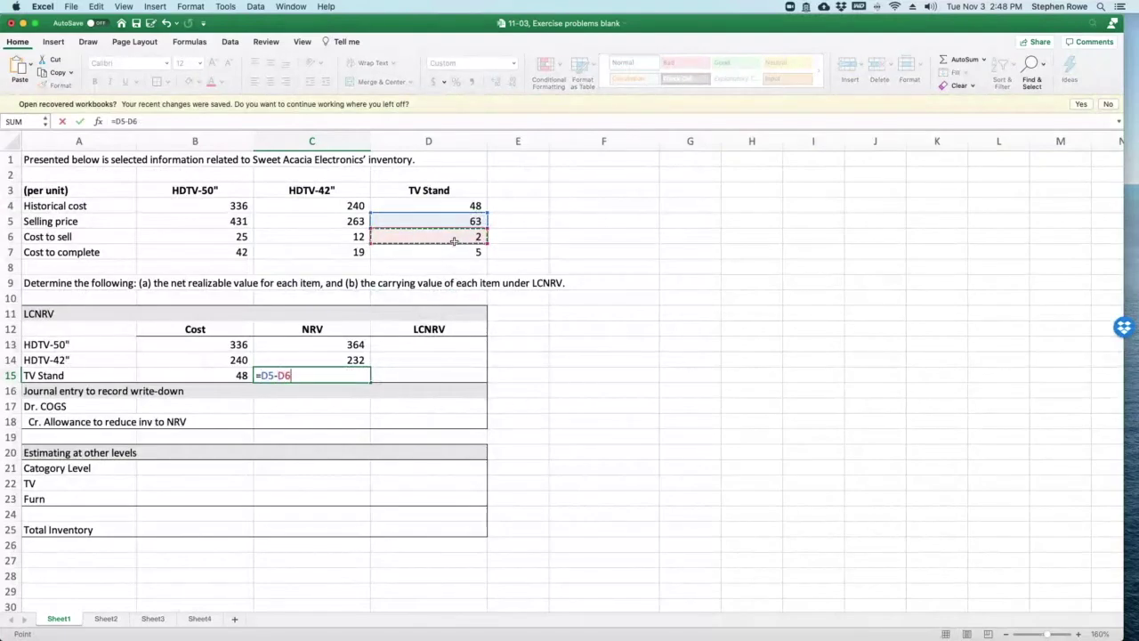
text(-)
click(455, 256)
key(Return)
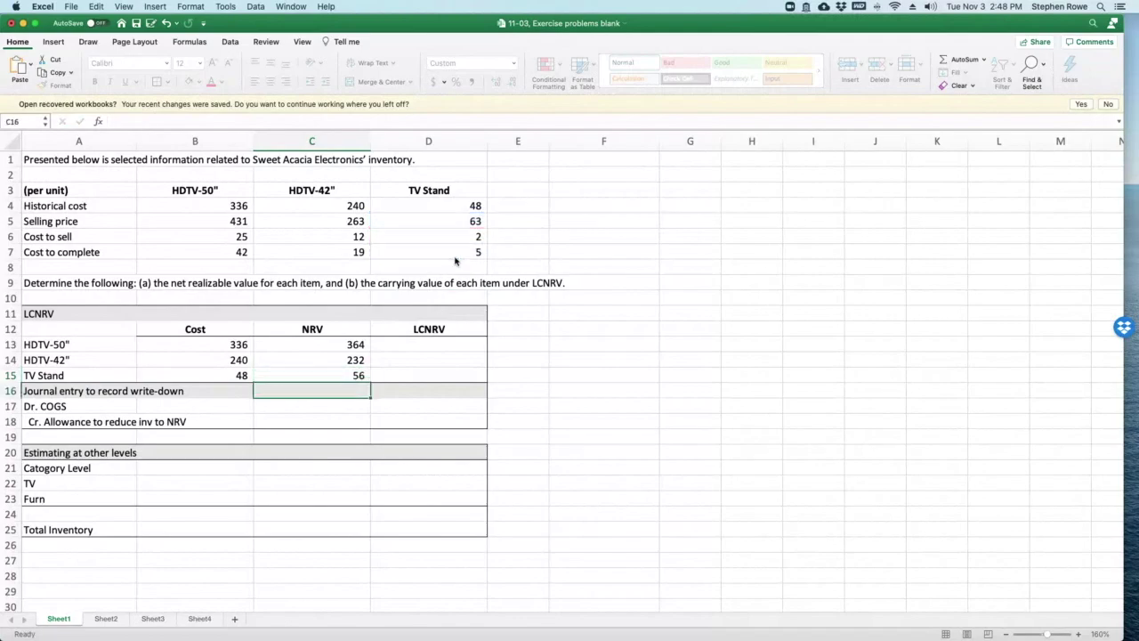
click(614, 404)
drag(352, 343, 356, 374)
click(615, 358)
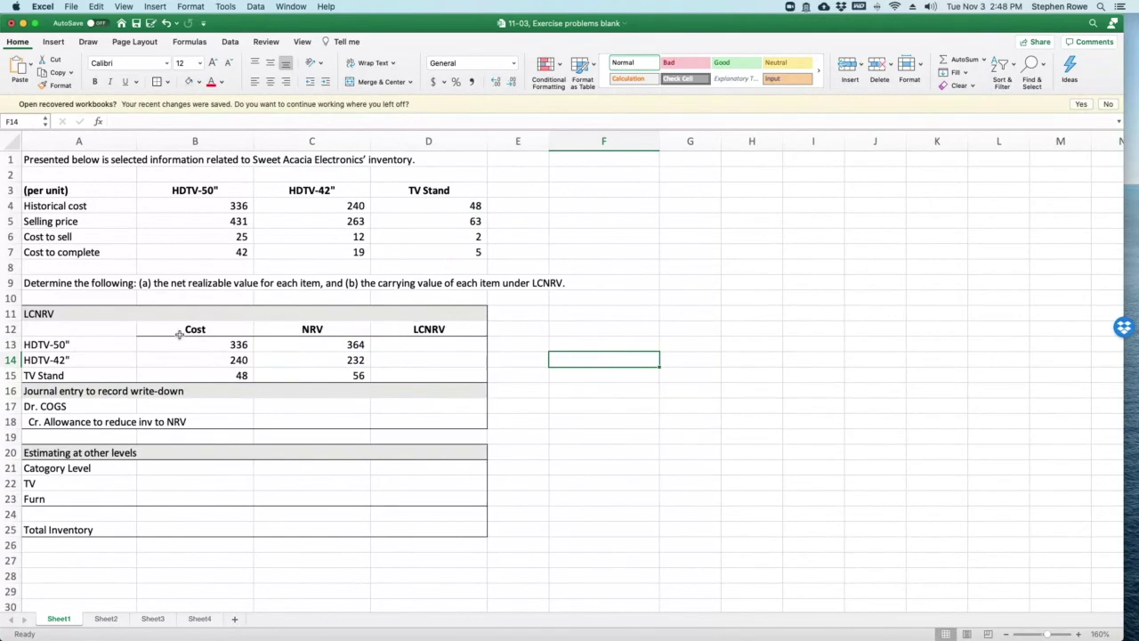
Fill the LCNRV column with the lower of cost and NRV: 336 for HDTV-50", 232 for HDTV-42" and 48 for TV Stand
click(449, 344)
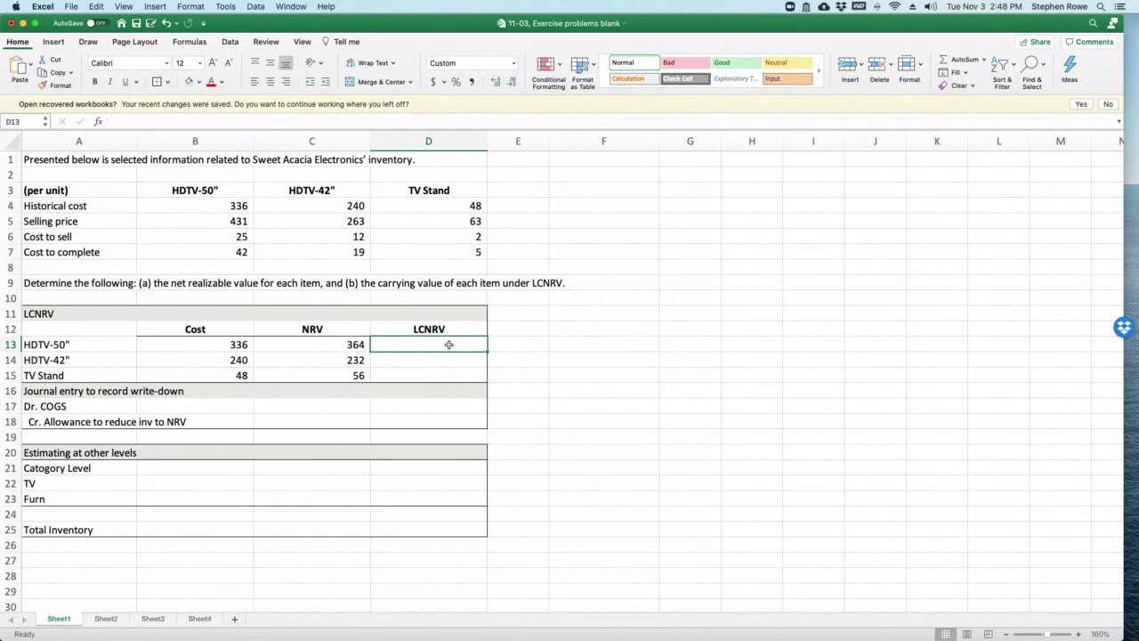
text(336)
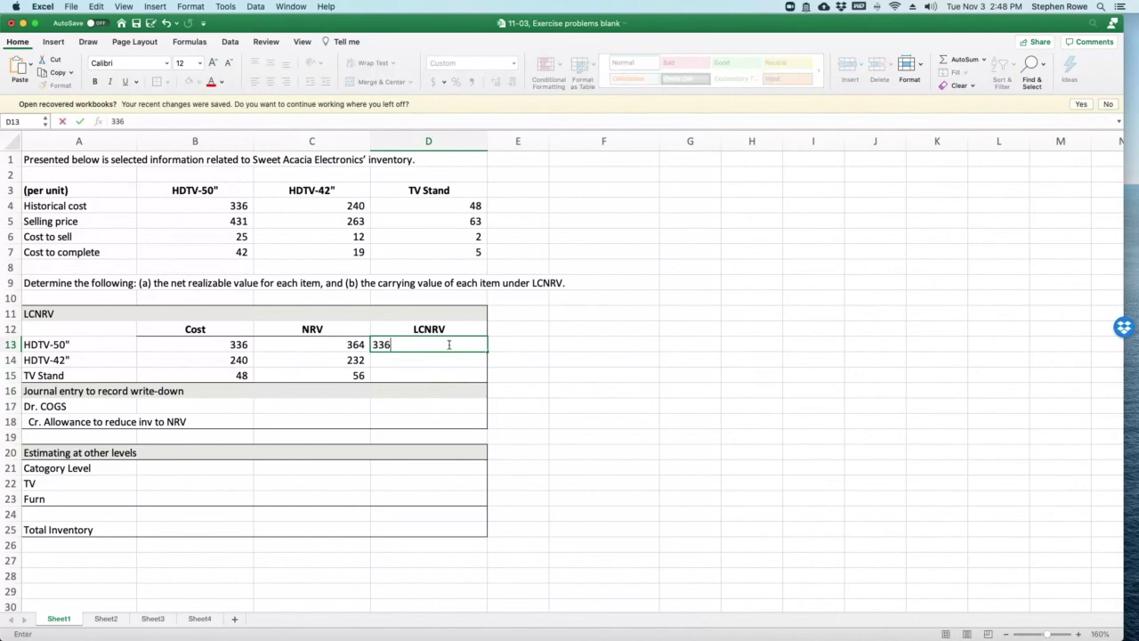
key(Return)
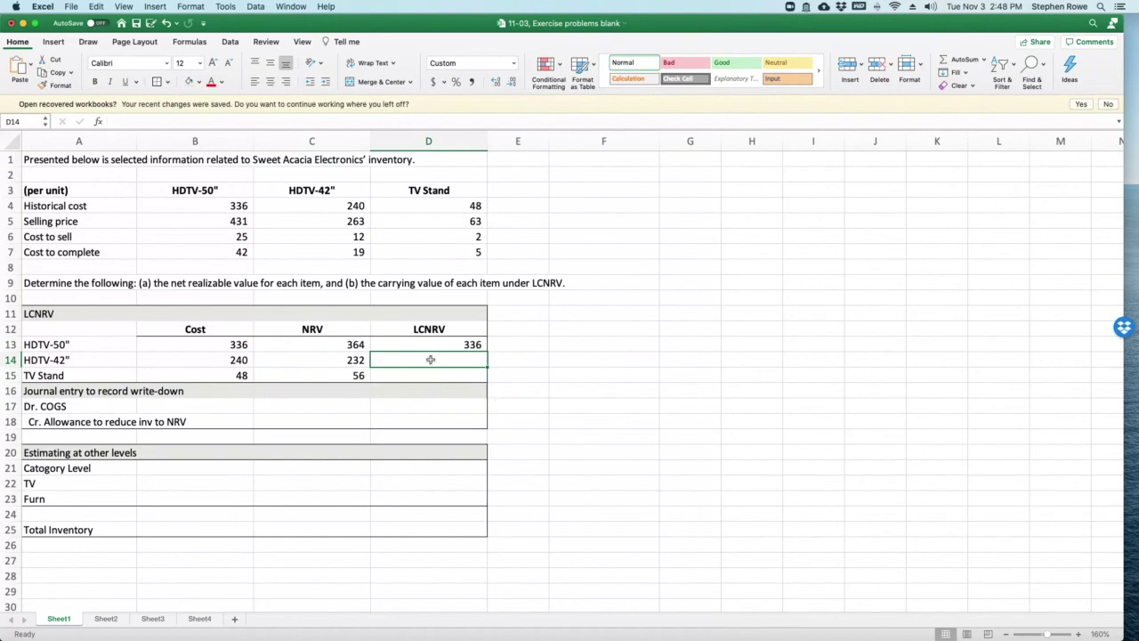
text(232)
key(Return)
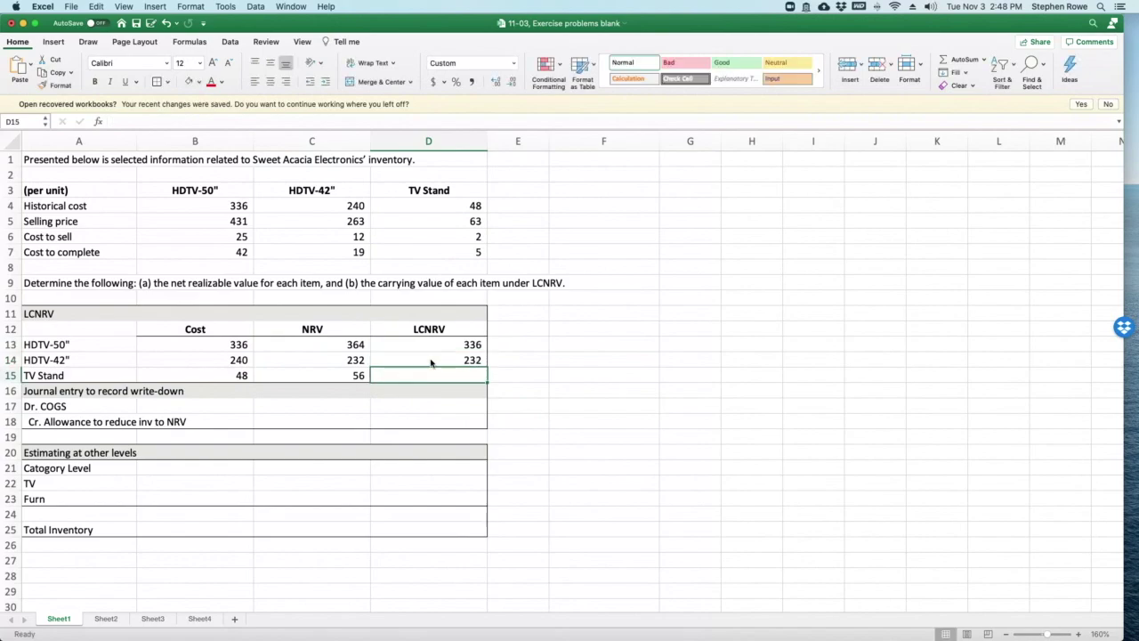
text(48)
key(Return)
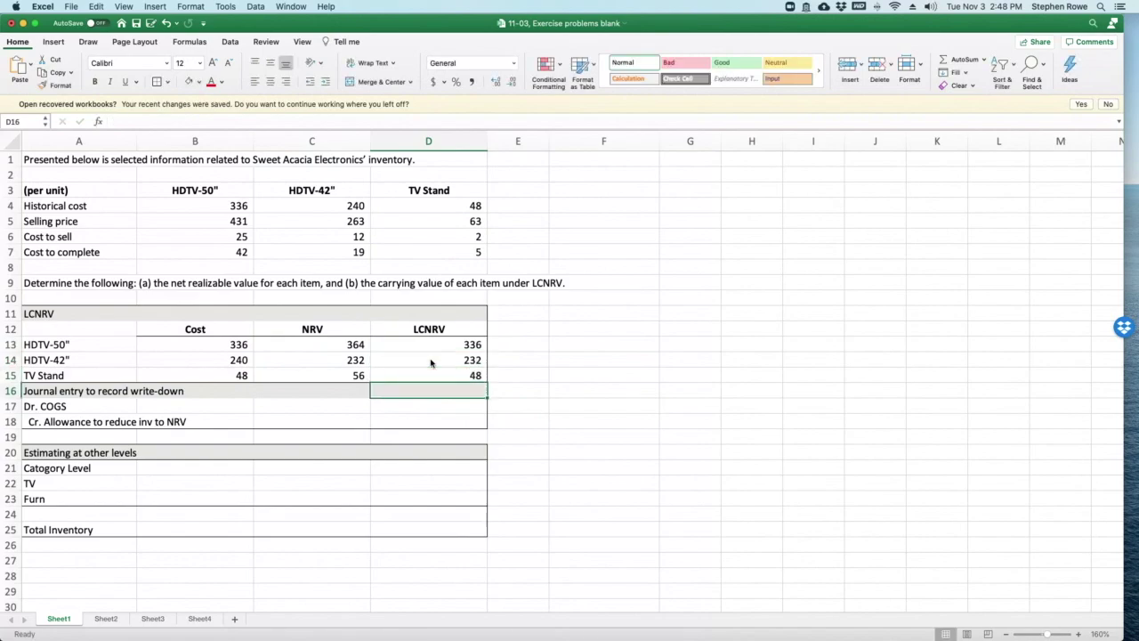
Highlight the HDTV-42" row of the LCNRV table, A14:D14, with a yellow fill
drag(463, 349, 465, 374)
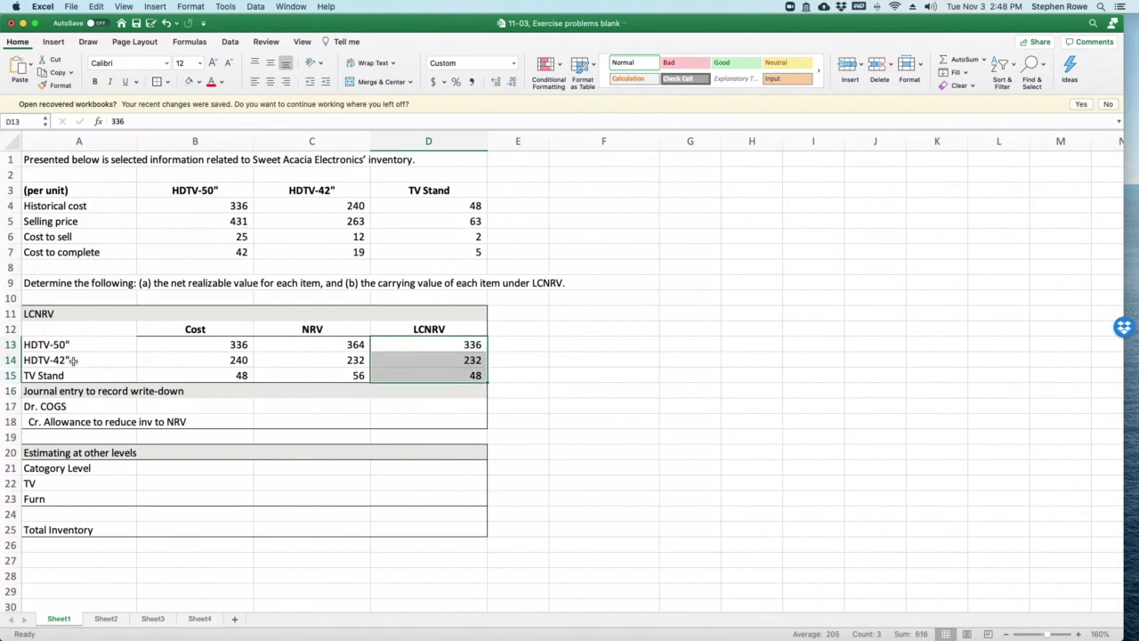
drag(73, 359, 400, 358)
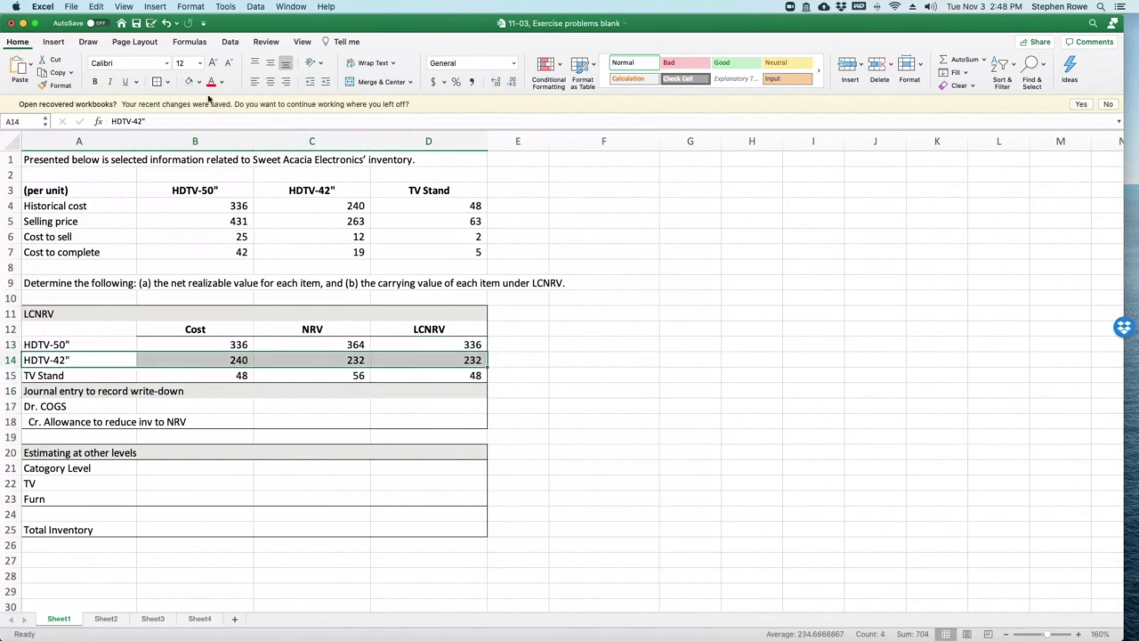
click(198, 82)
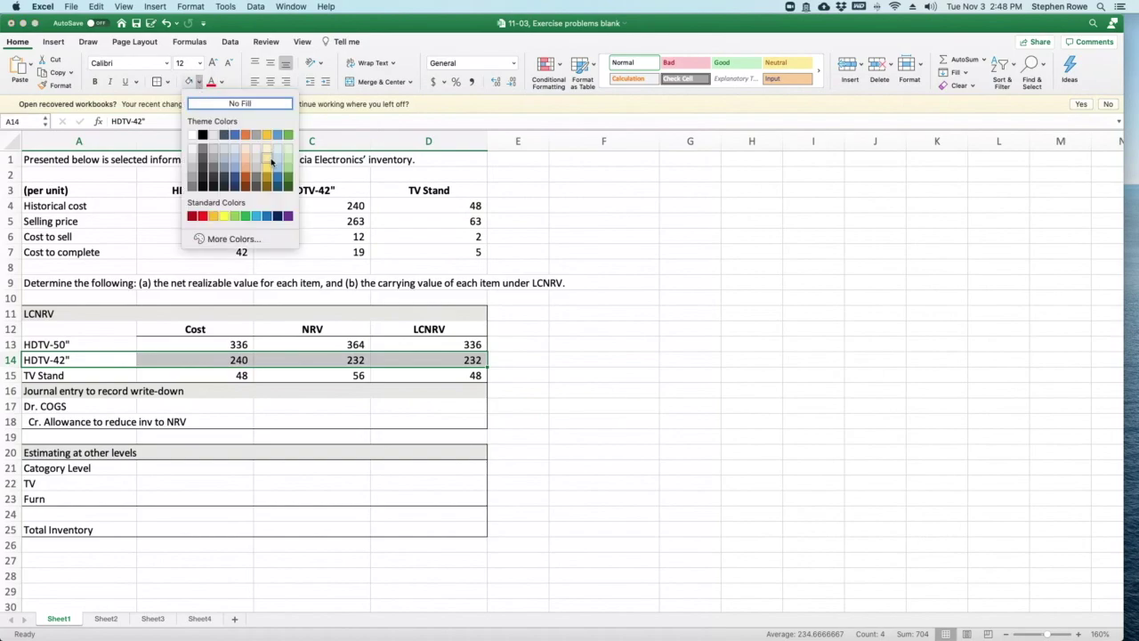
click(223, 217)
click(675, 339)
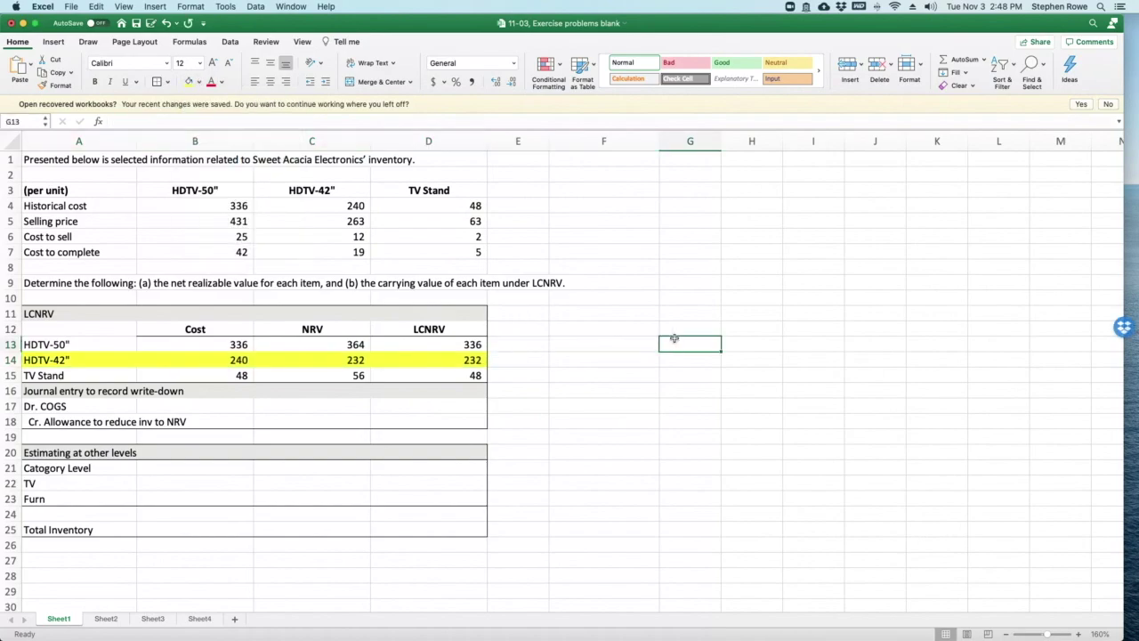
Compare the HDTV-42" cost with its NRV and examine the debit and credit lines of the write-down journal entry
click(350, 359)
click(230, 359)
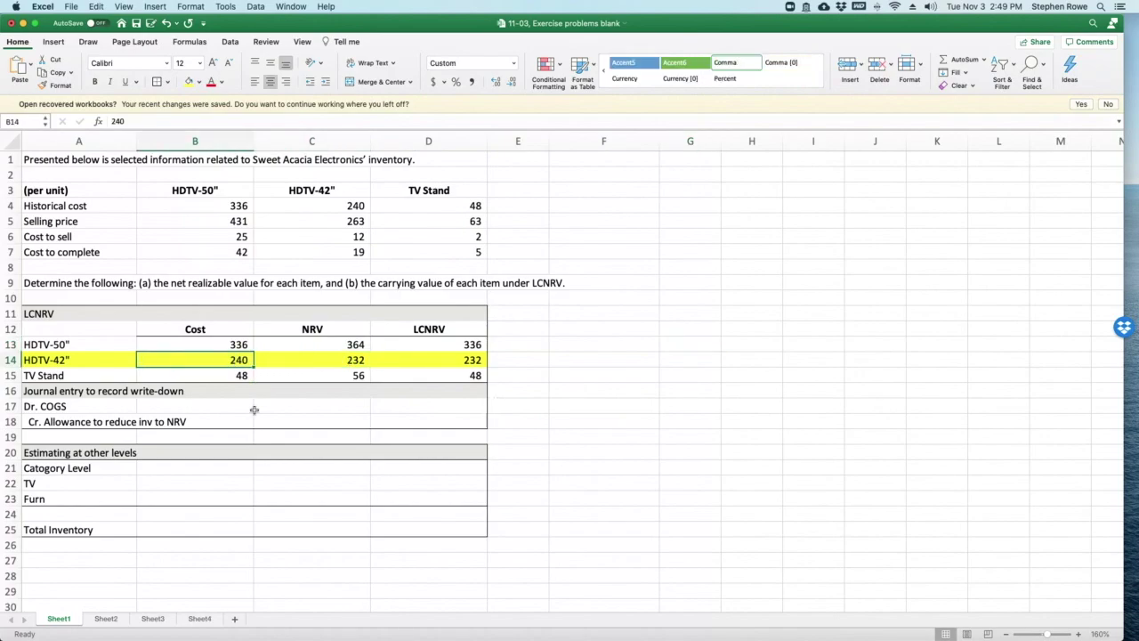
click(49, 389)
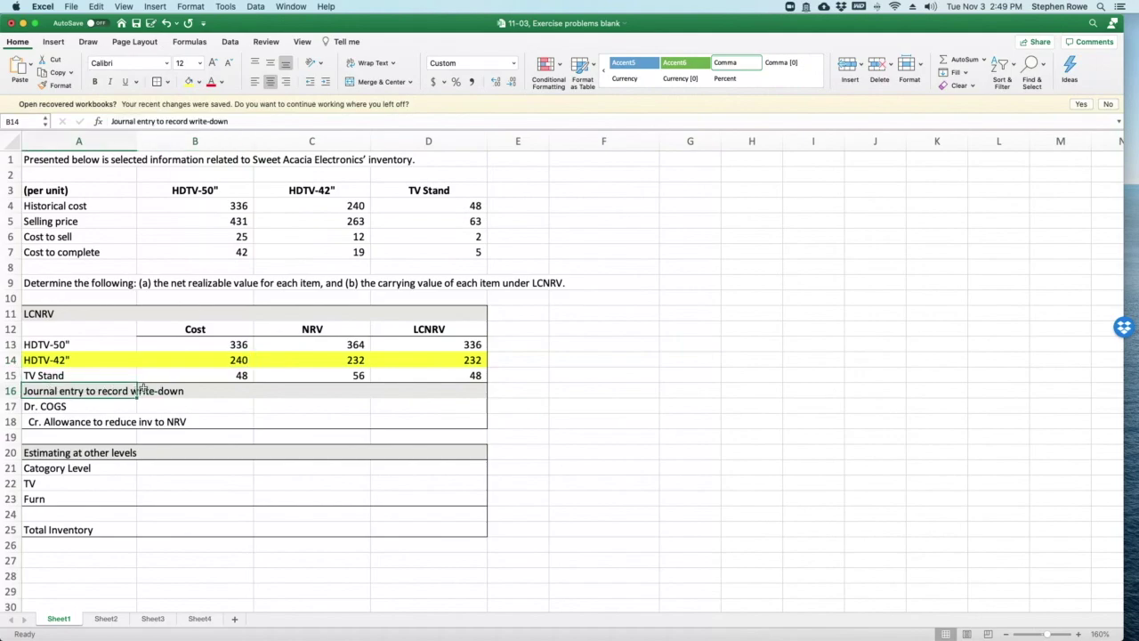
drag(141, 389, 144, 391)
click(60, 419)
click(64, 407)
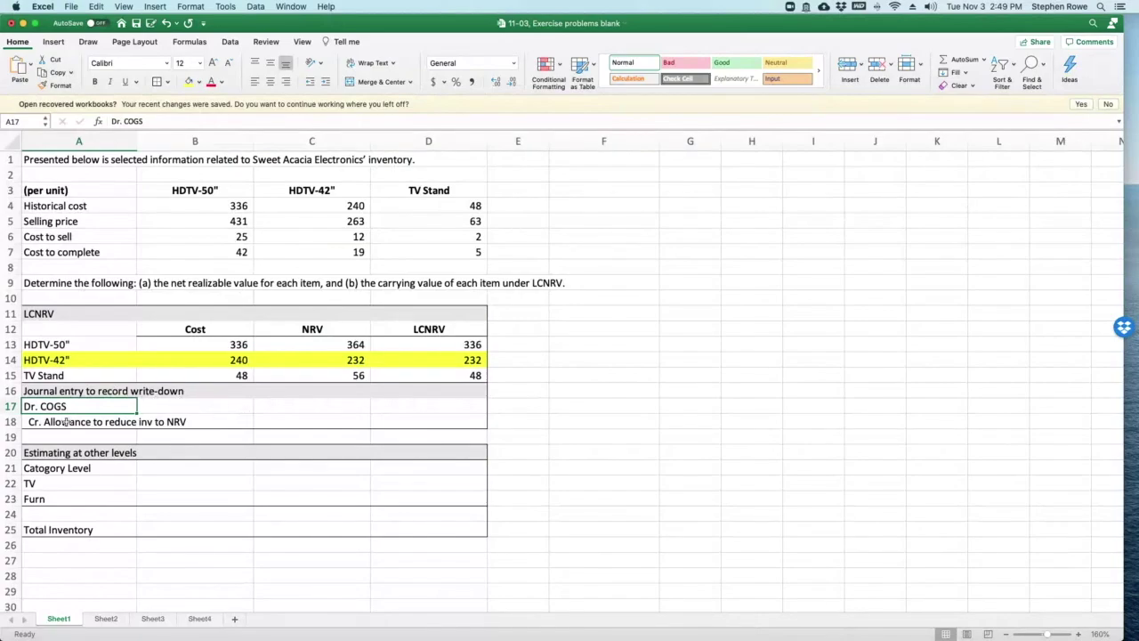
click(301, 405)
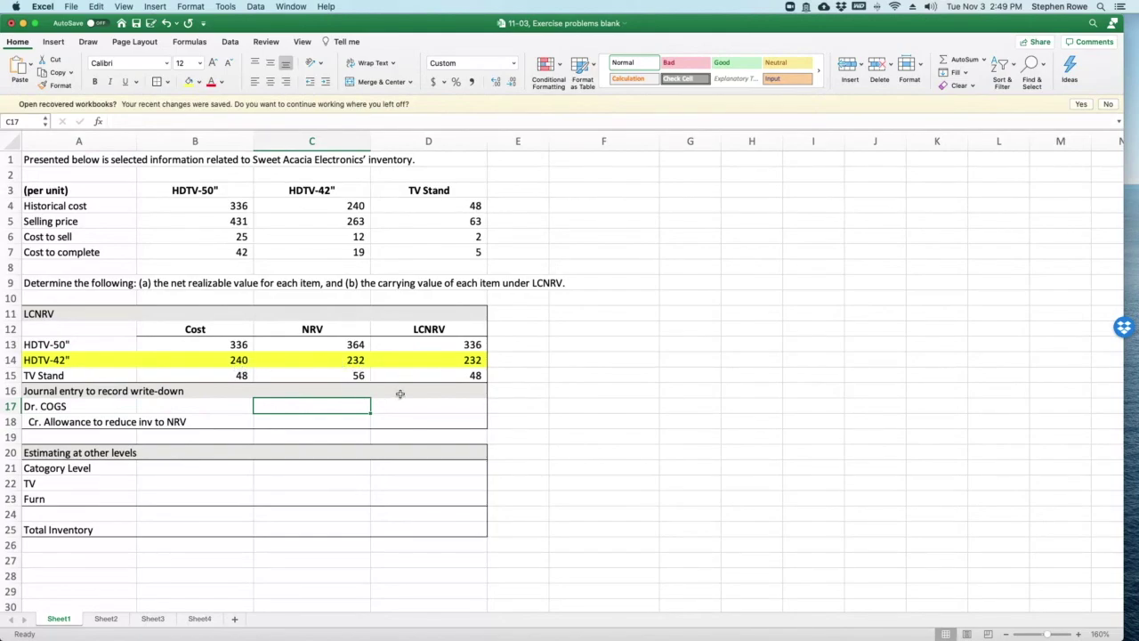
click(26, 406)
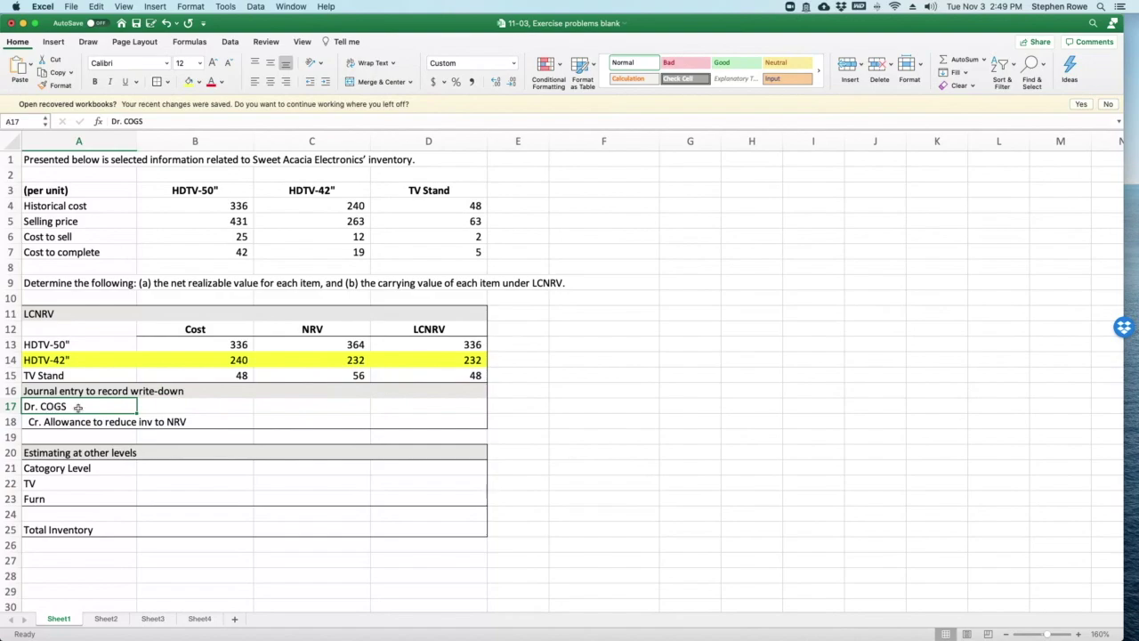
click(276, 406)
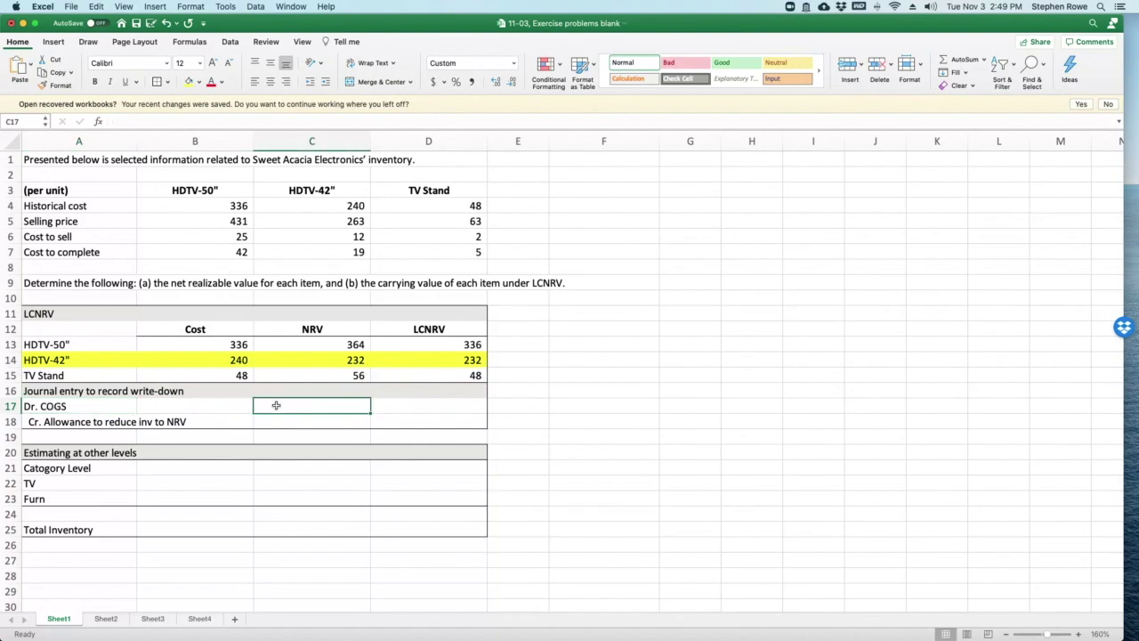
Record the write-down journal entry with an 8 debit to COGS in C17 and an 8 credit to the allowance in D18
text(8)
key(Return)
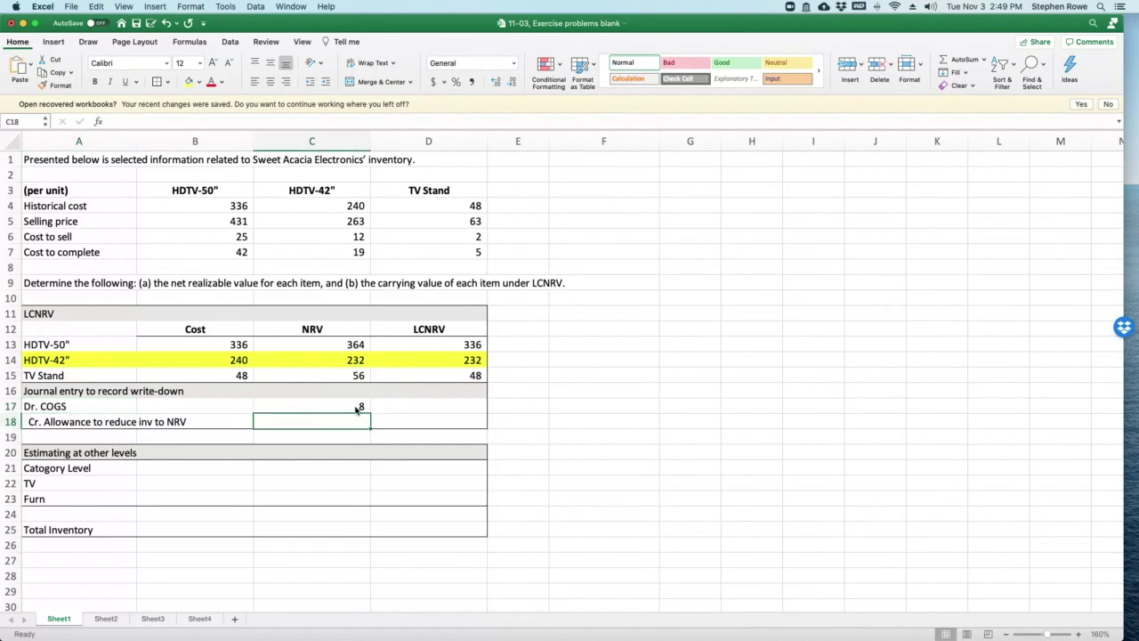
click(439, 422)
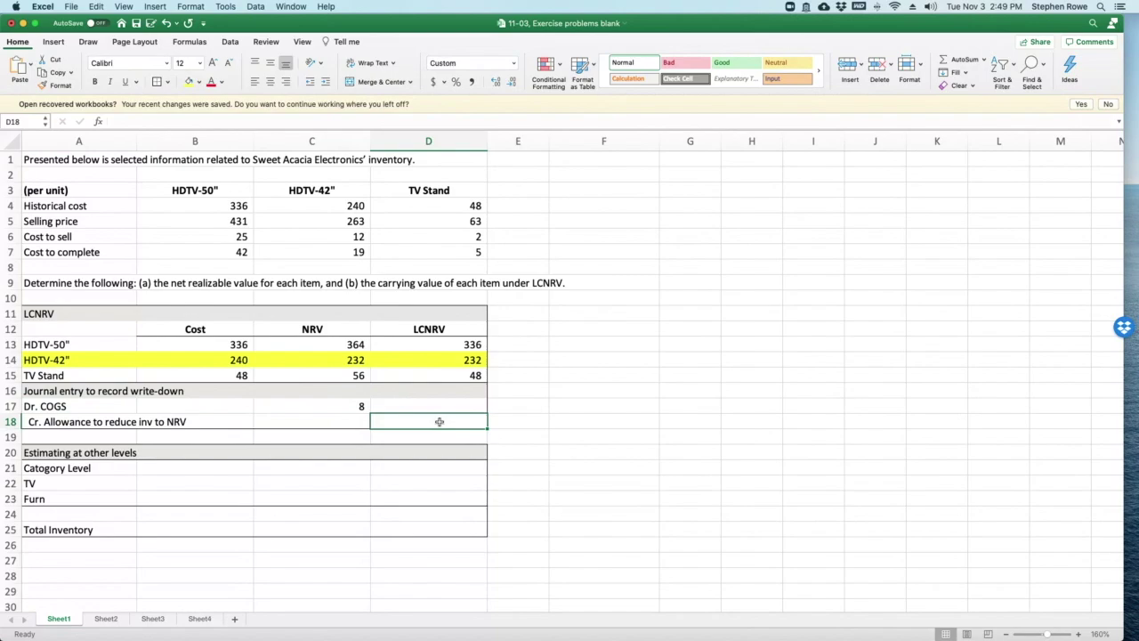
text(8)
key(Return)
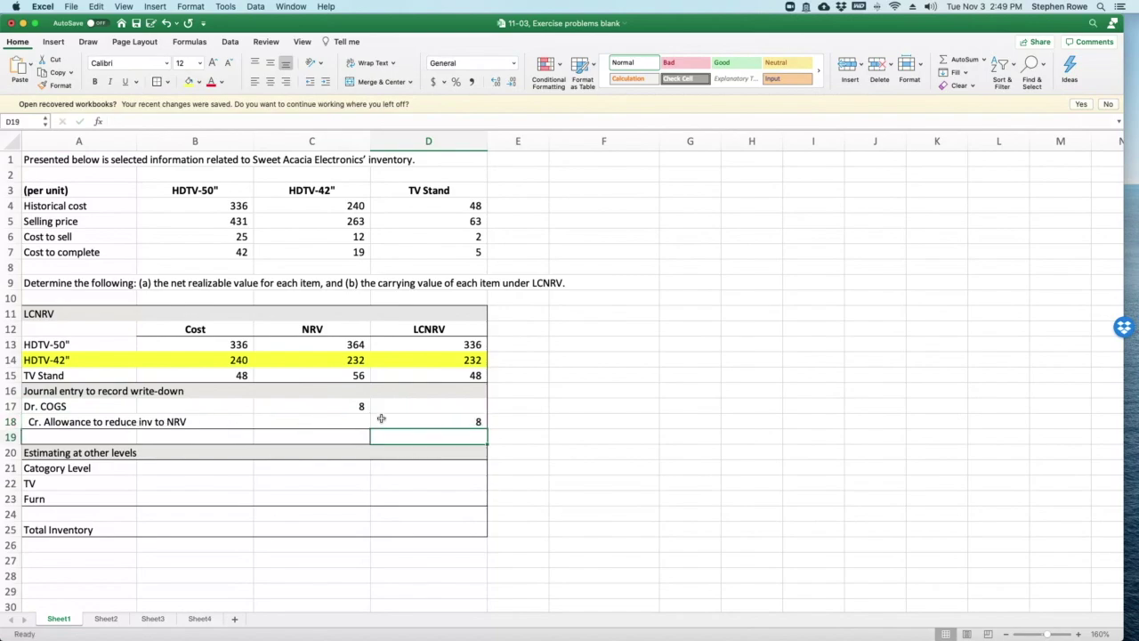
Review the allowance credit and the whole write-down journal entry in A16:D18
click(434, 420)
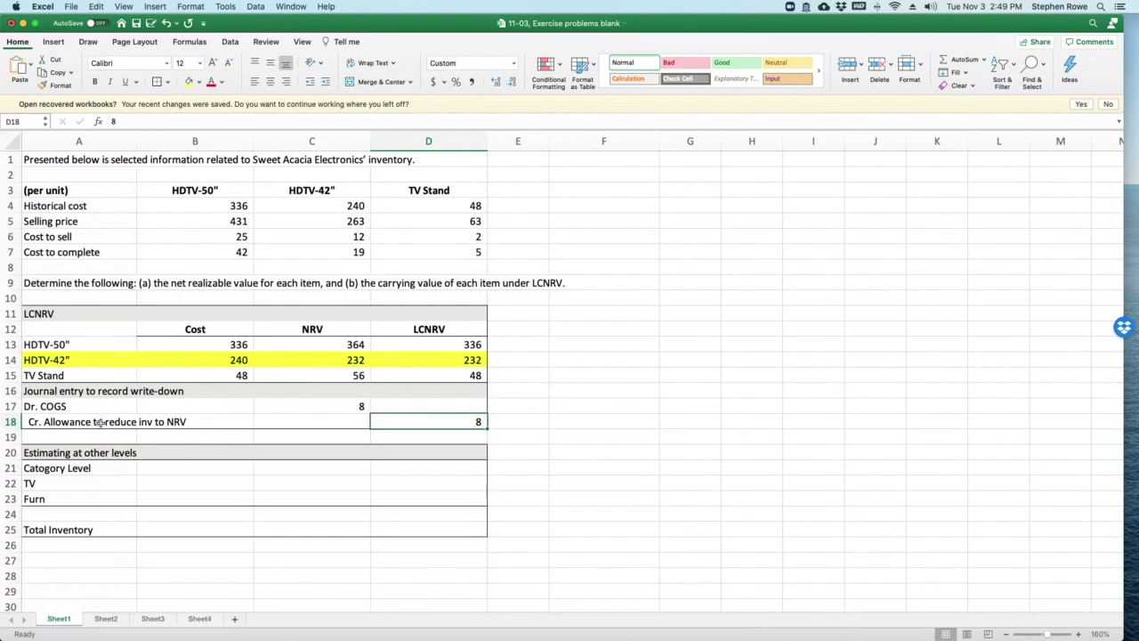
click(542, 440)
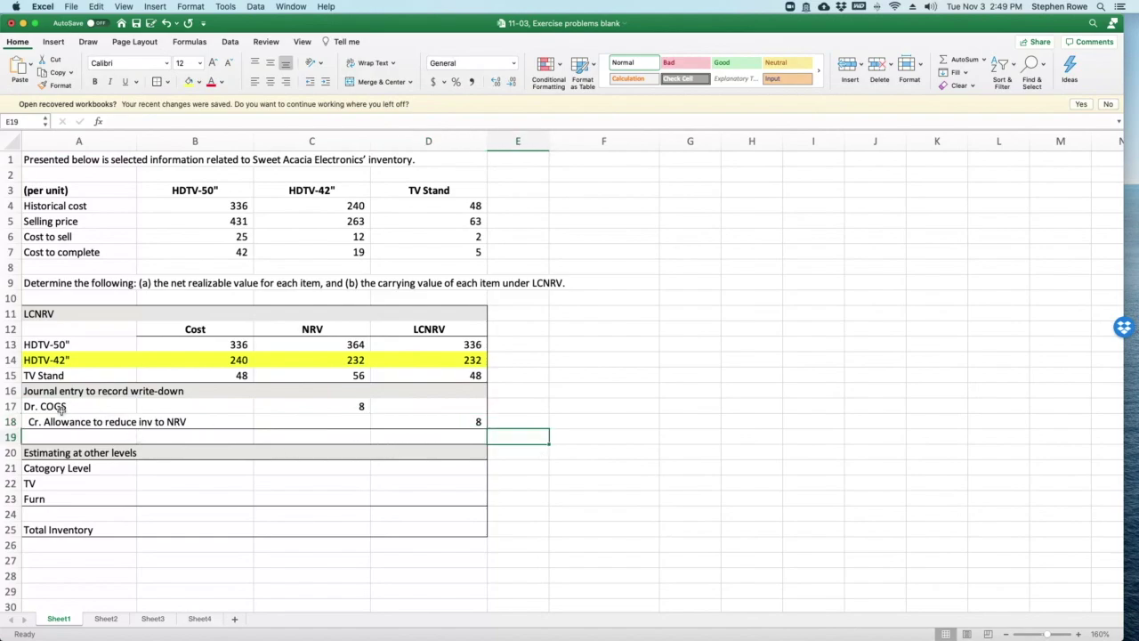
drag(63, 394, 472, 424)
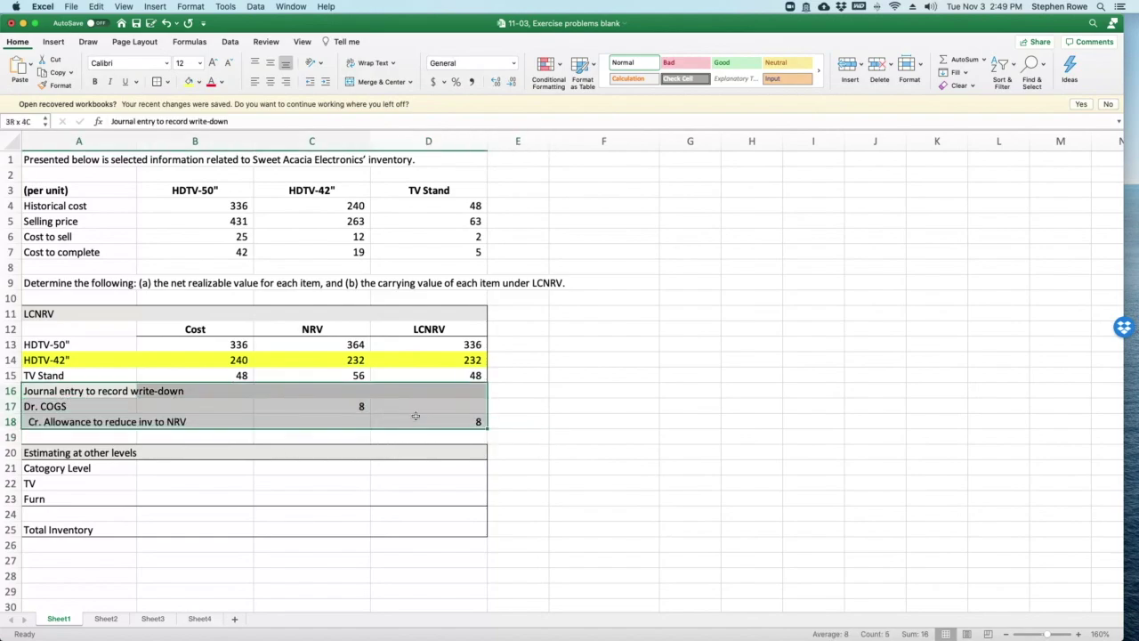
click(564, 416)
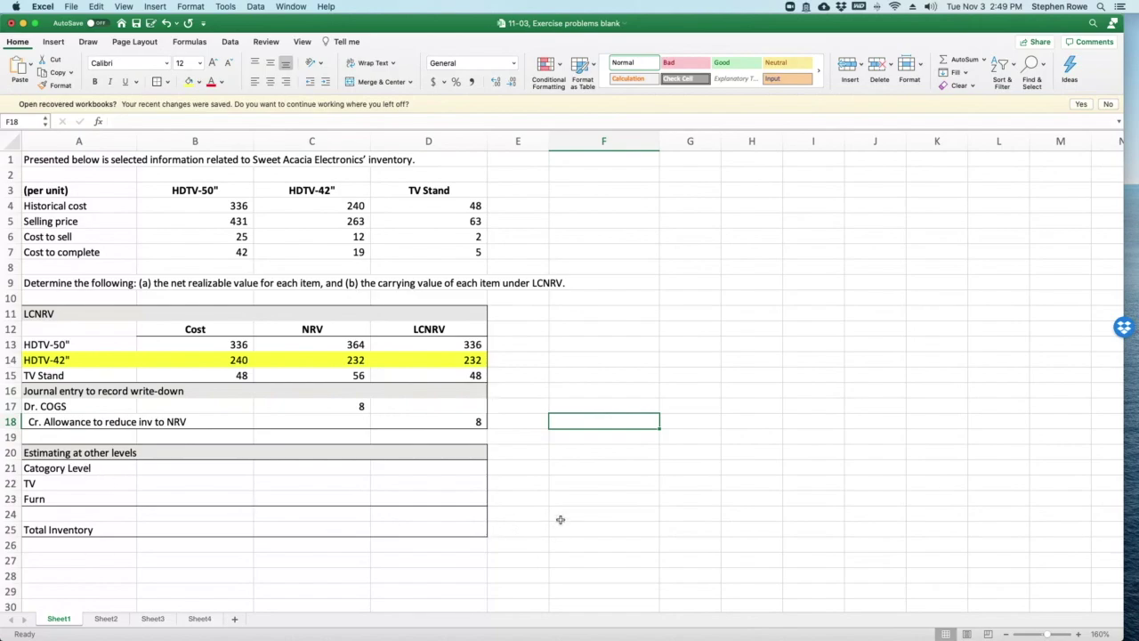
click(572, 488)
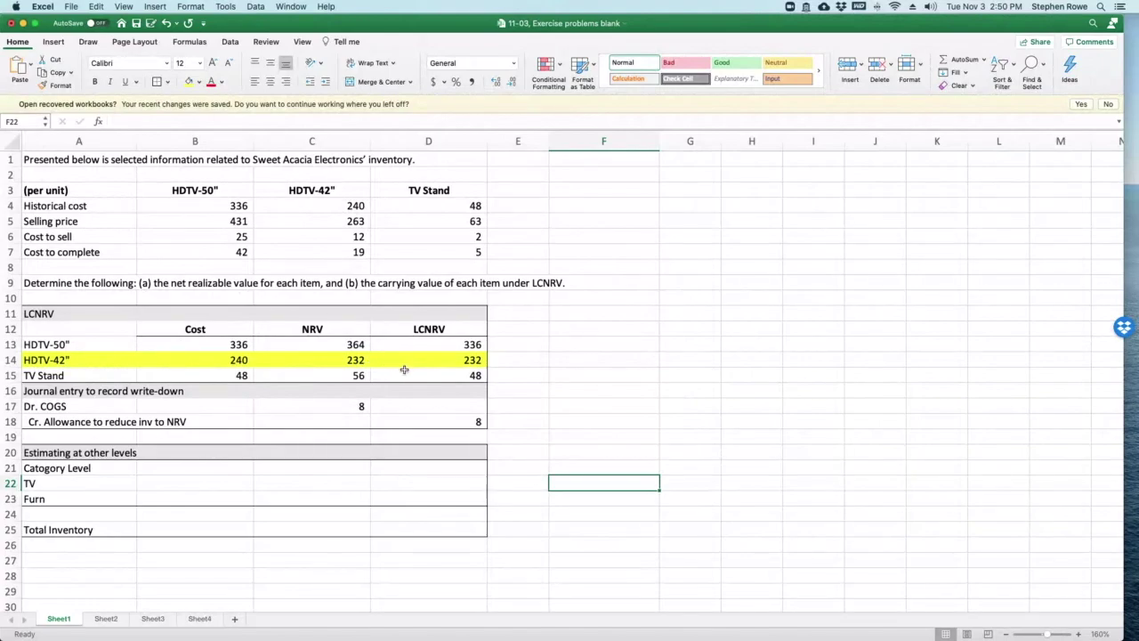
click(629, 419)
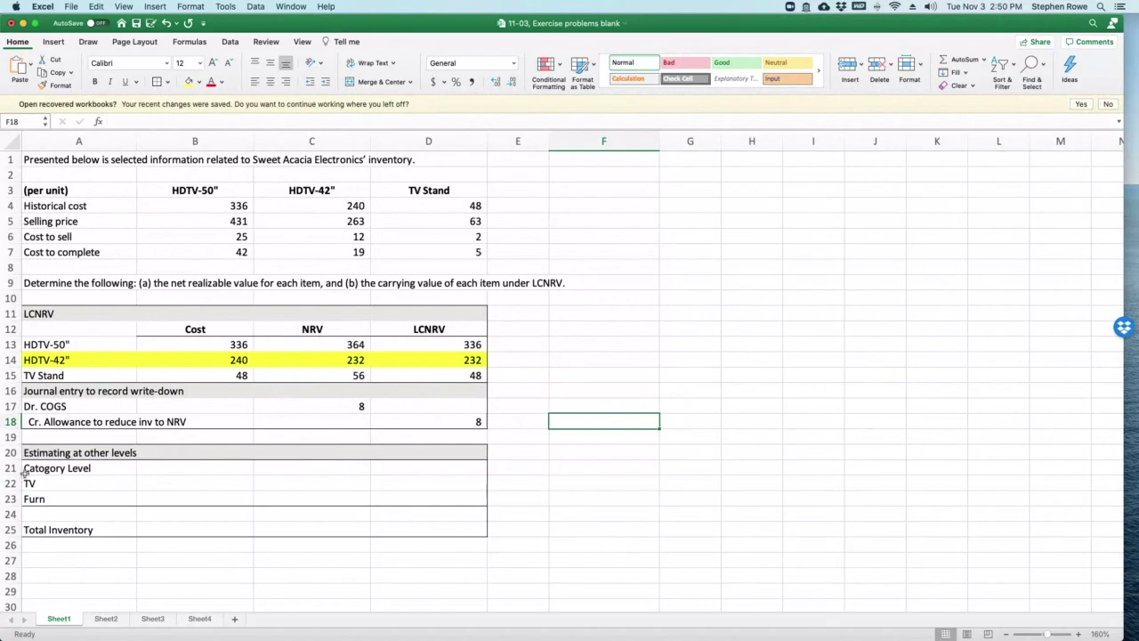
Calculate the TV category's total cost in B22 by summing the two HDTV costs in B13:B14
click(182, 469)
click(53, 483)
click(52, 498)
click(189, 485)
text(=sum()
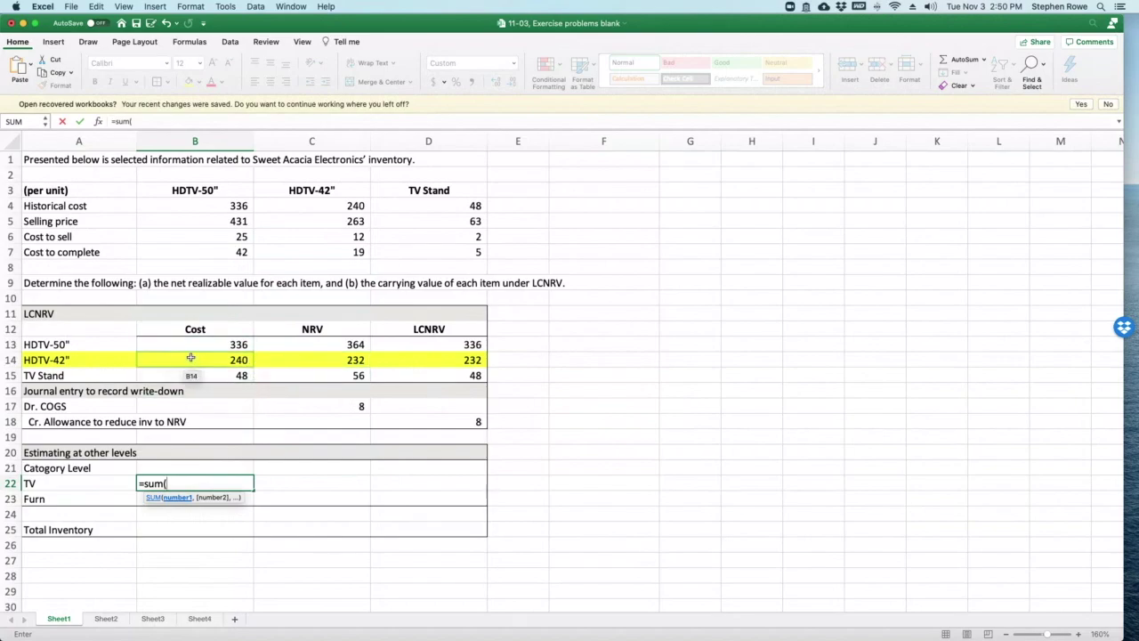
drag(192, 347, 190, 358)
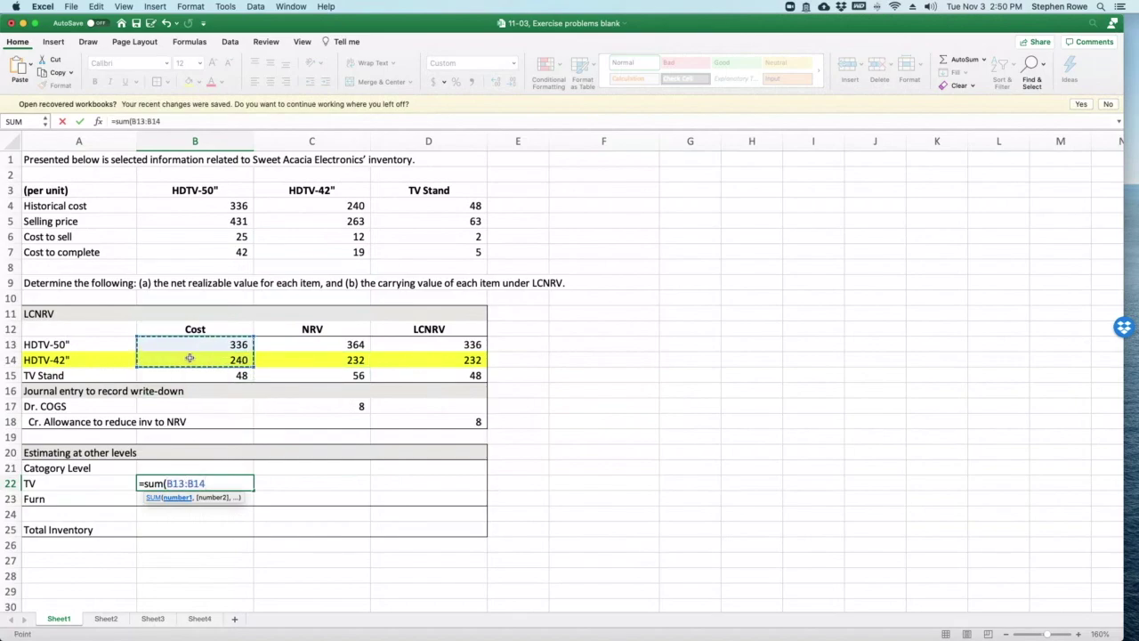
key(Return)
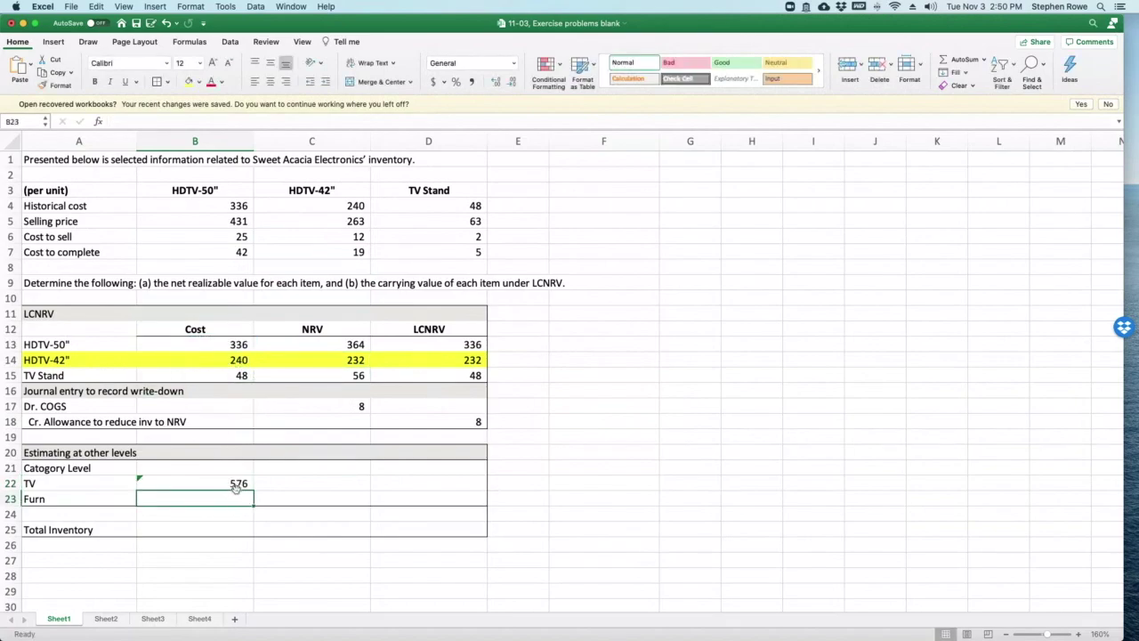
Set the Furn category's cost in B23 equal to the TV Stand cost in B15
text(=)
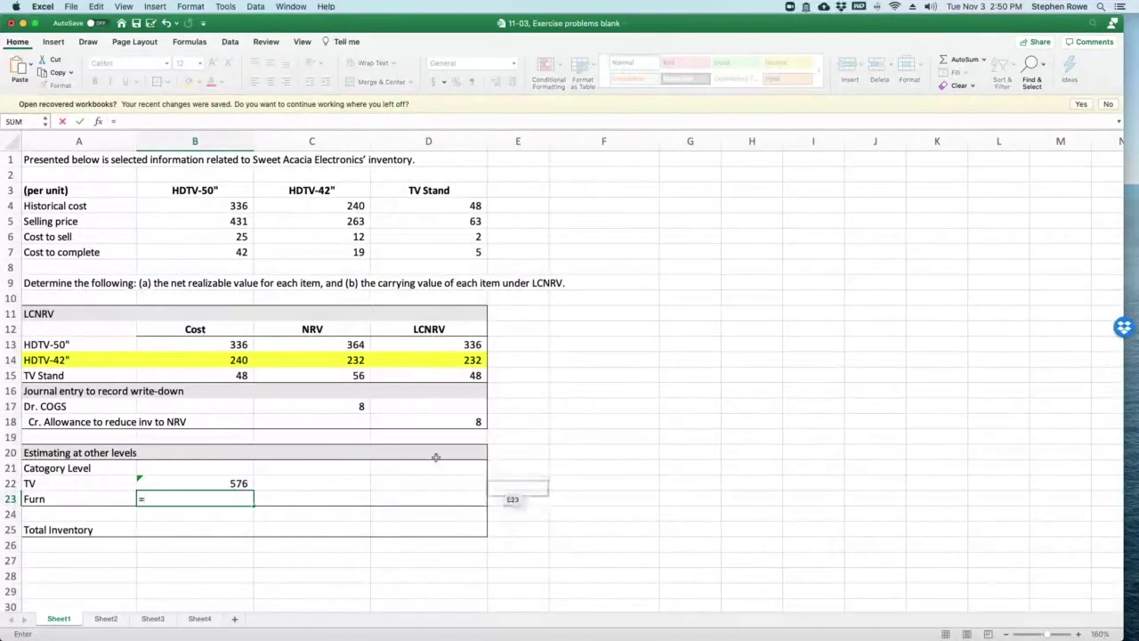
click(193, 376)
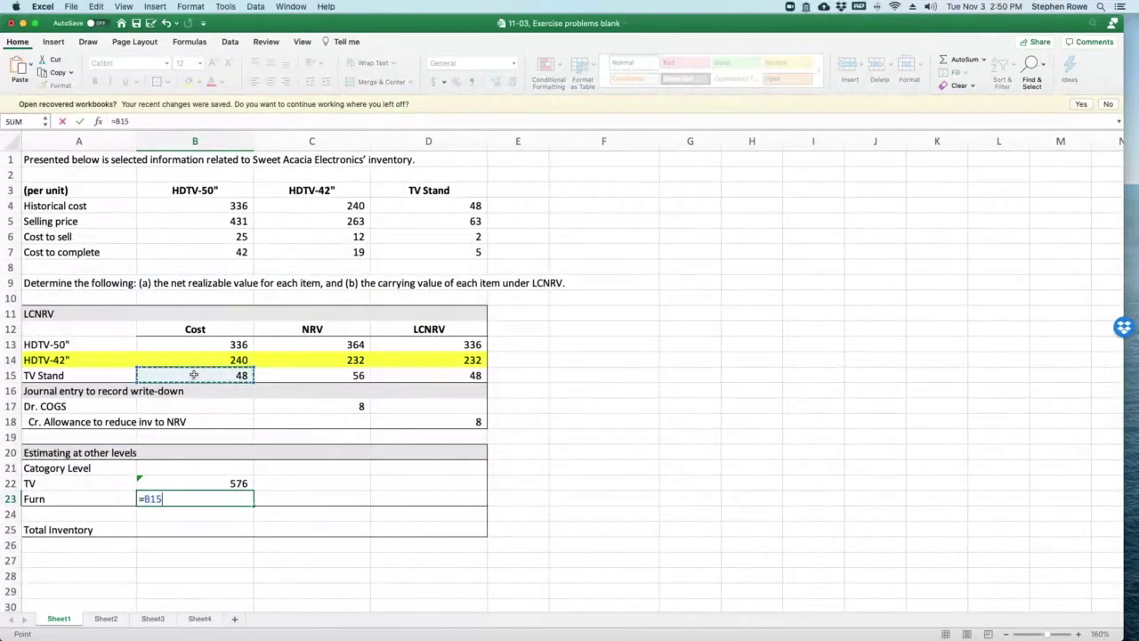
key(Return)
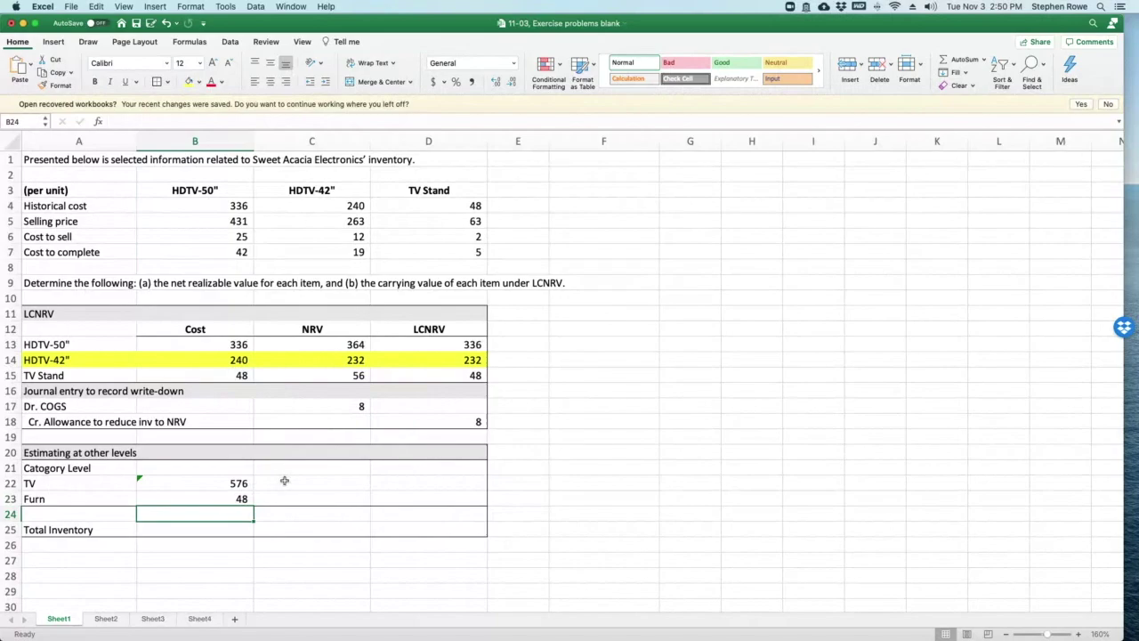
Copy the TV and Furn category formulas across to the NRV column in C22:C23 and check their references
drag(233, 498, 374, 506)
click(666, 496)
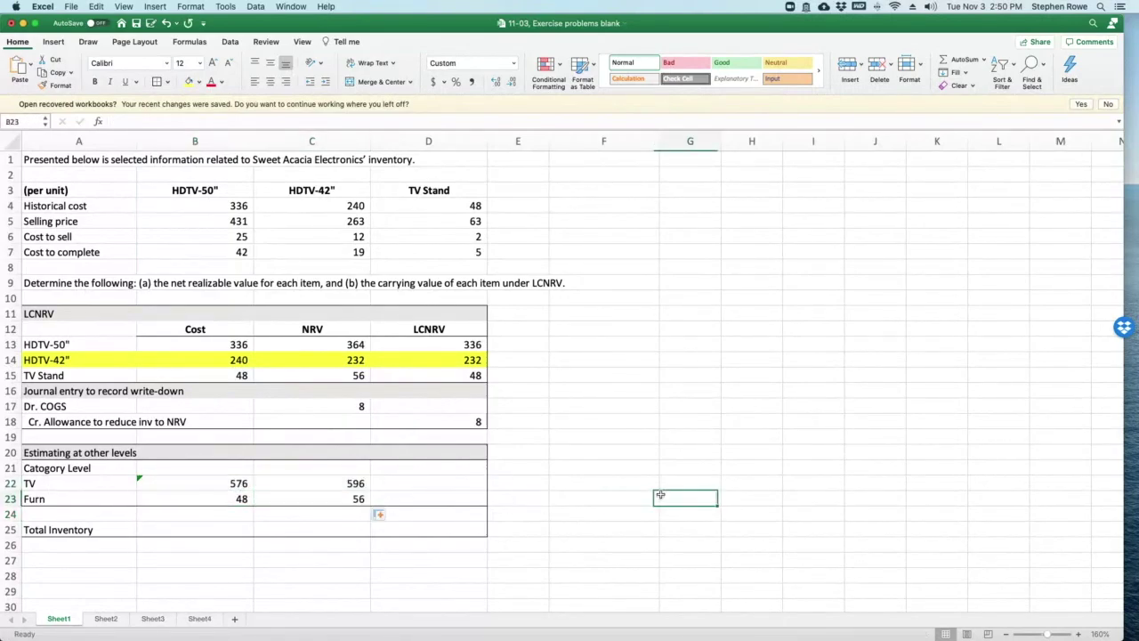
double_click(343, 485)
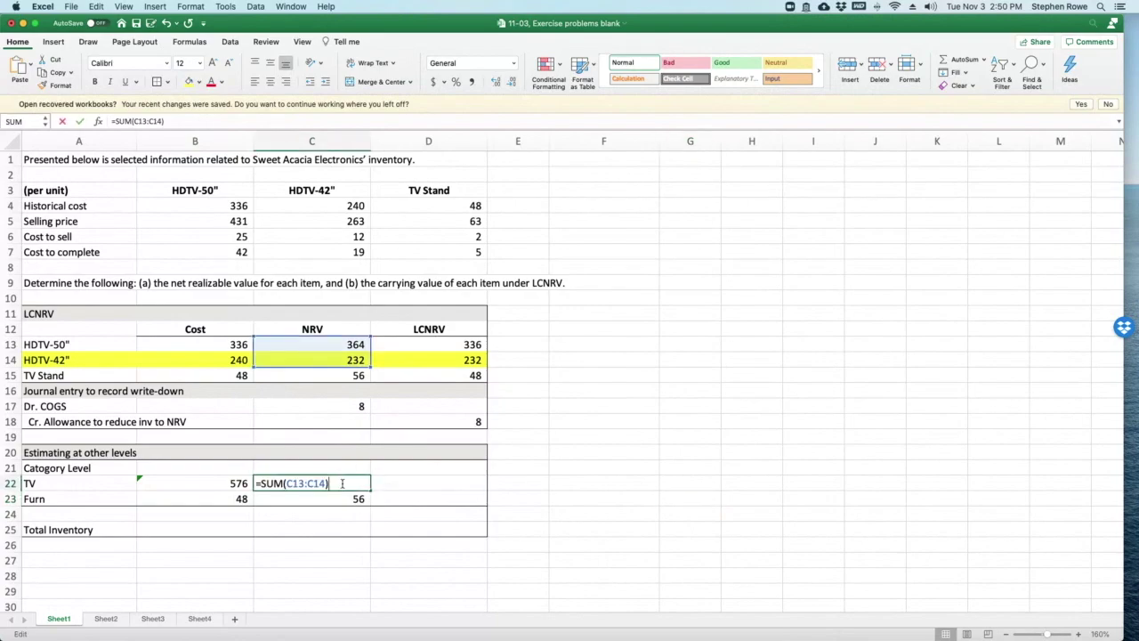
key(Escape)
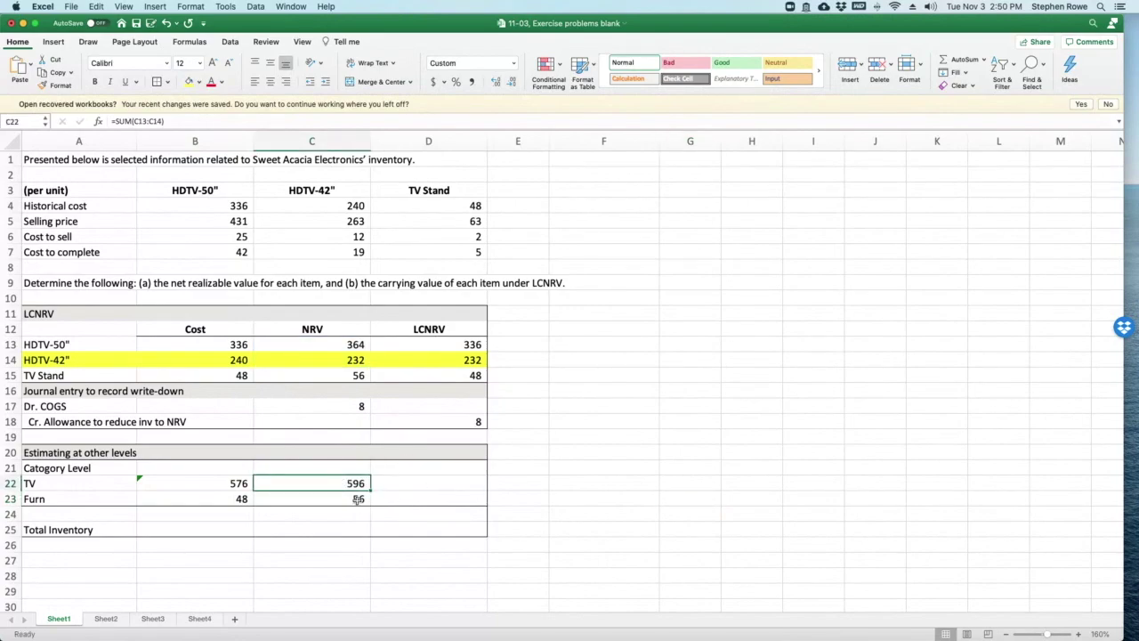
click(351, 499)
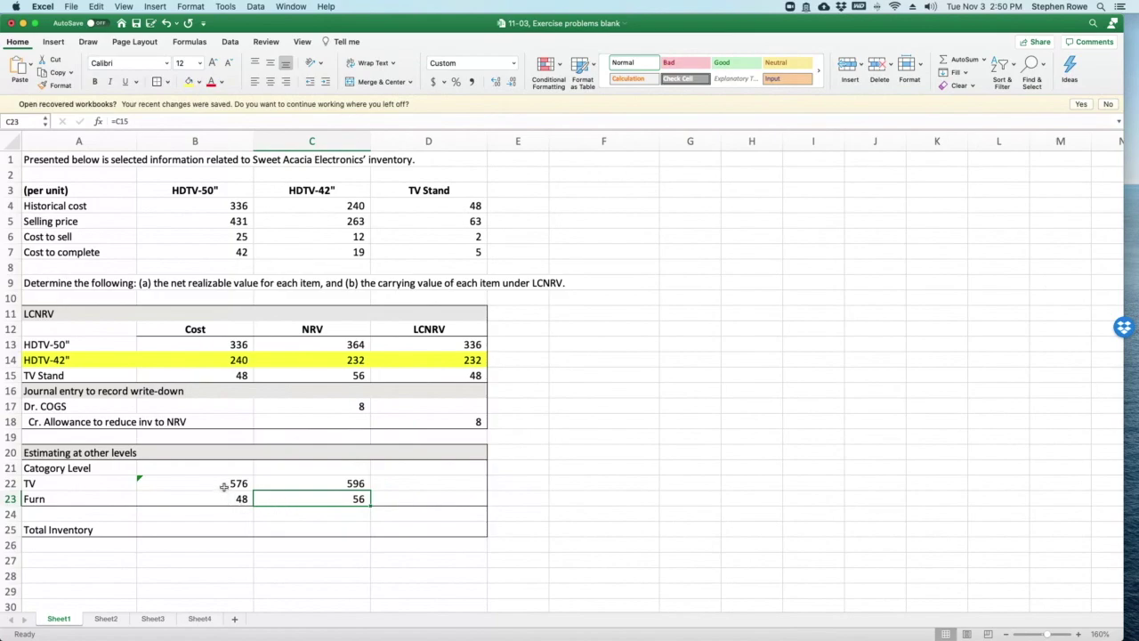
Set the TV category's LCNRV in D22 equal to its cost in B22 and copy the formula down to Furn in D23
drag(224, 486, 227, 500)
click(422, 484)
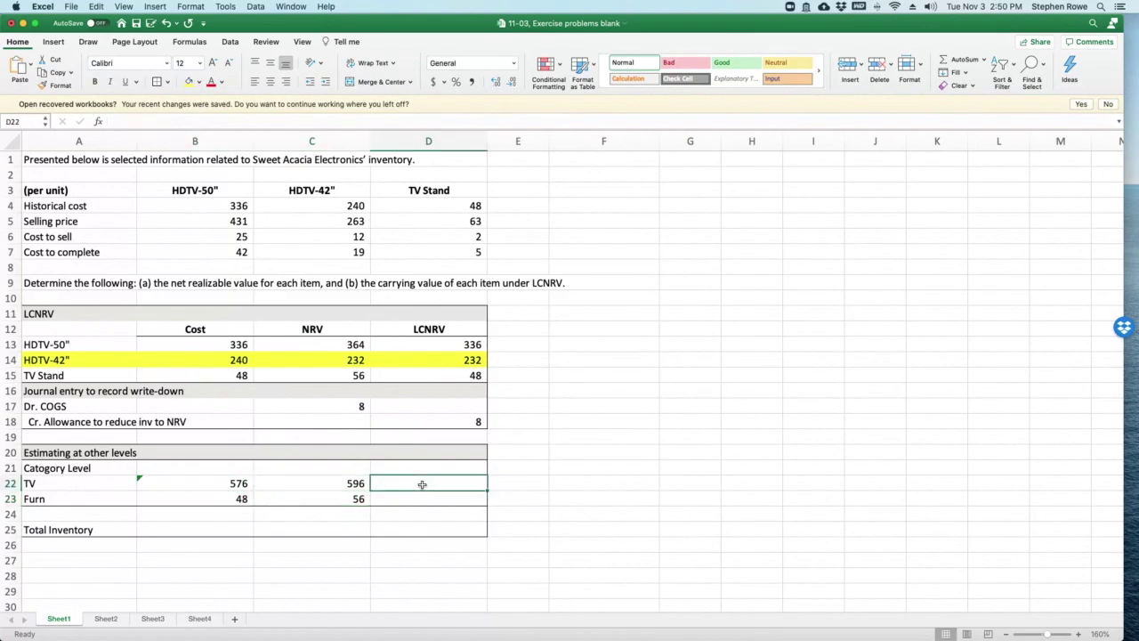
text(=)
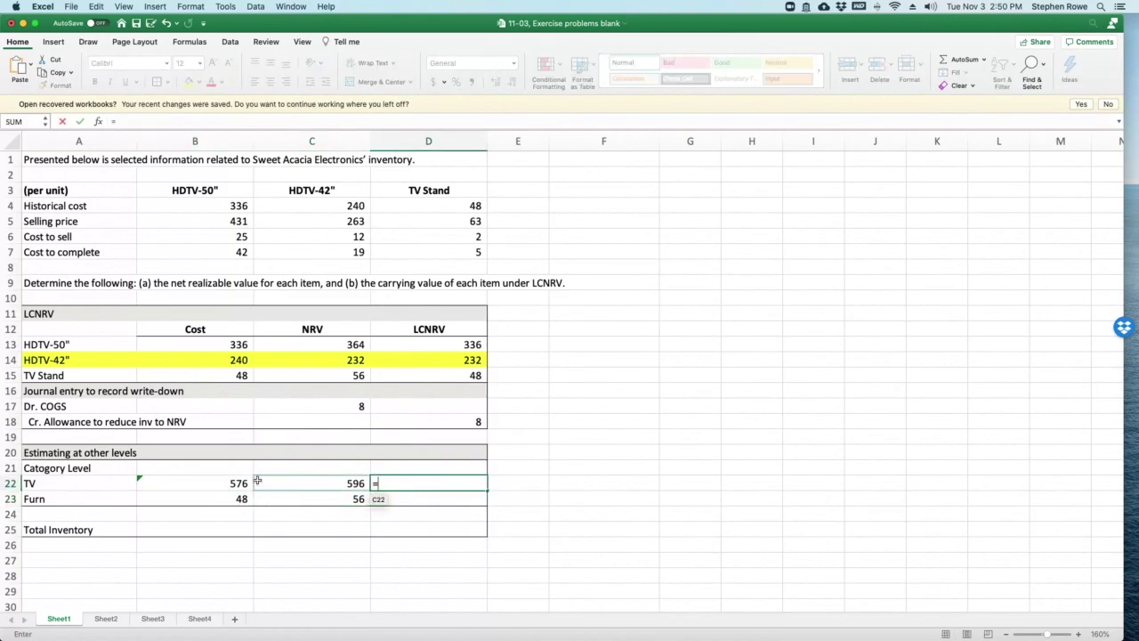
click(245, 483)
key(Return)
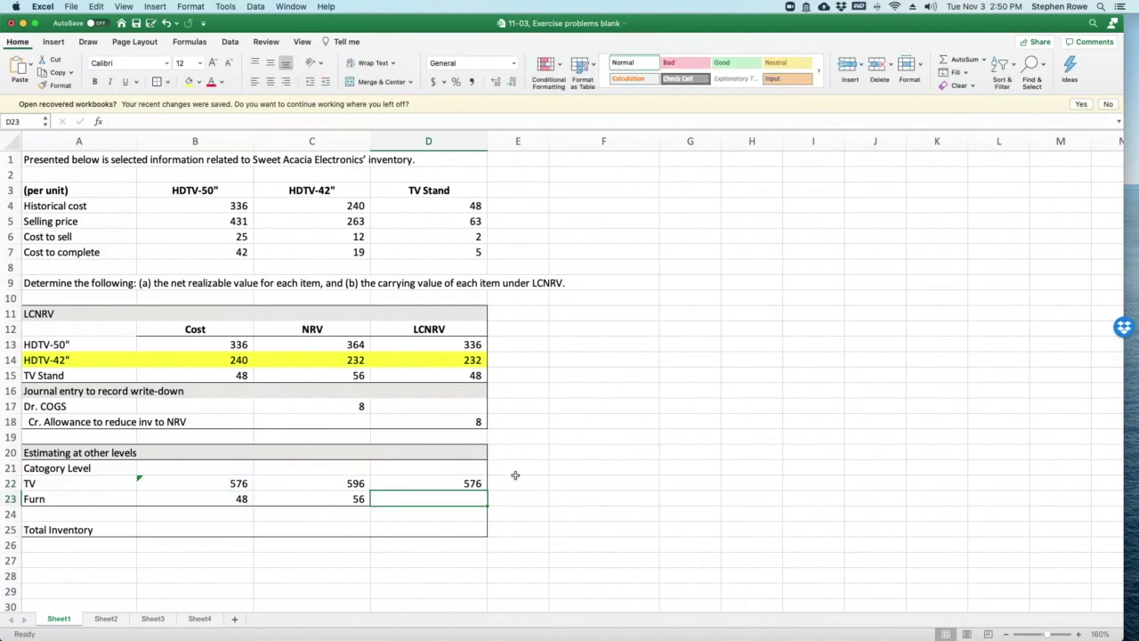
click(480, 483)
drag(487, 489, 485, 501)
click(559, 483)
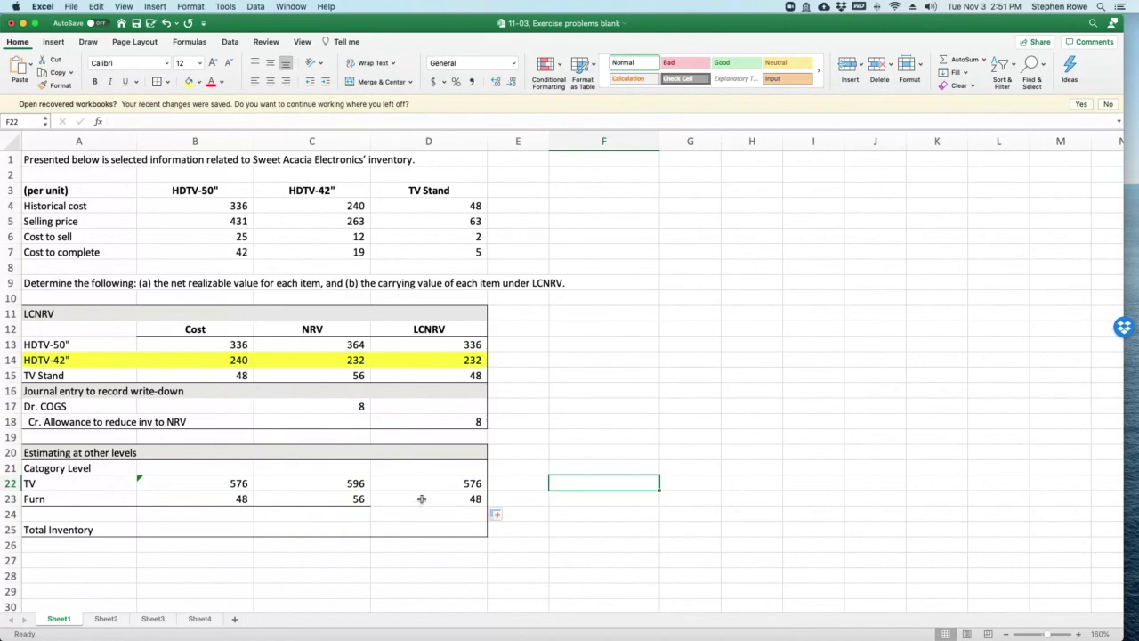
drag(437, 489, 437, 499)
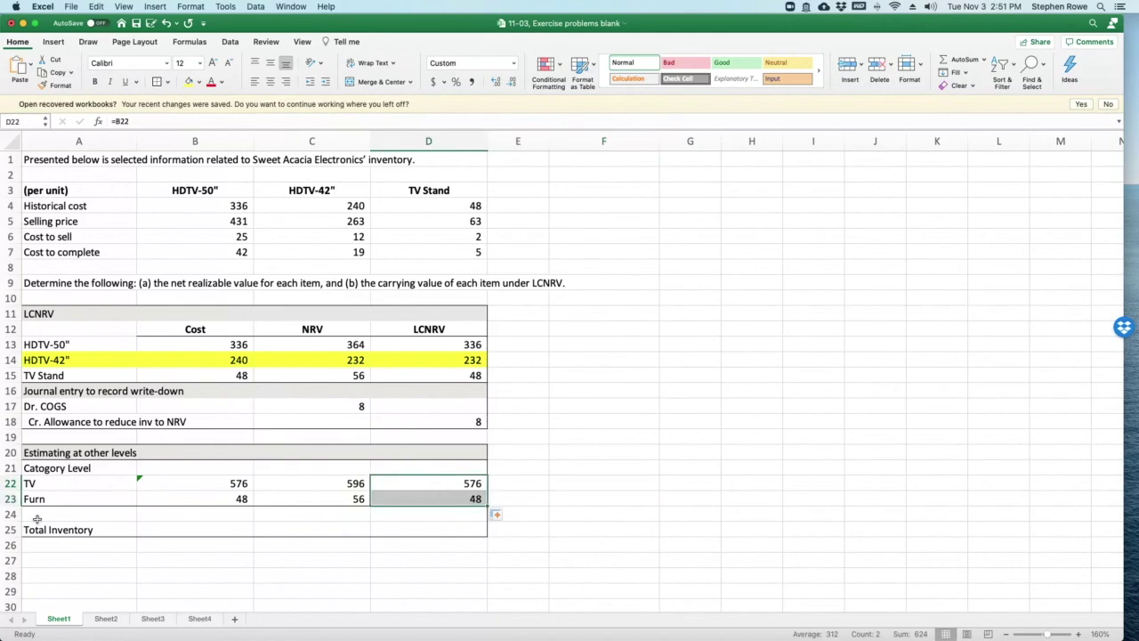
Total the inventory cost in B25 by summing B13:B15, and copy the formula across to C25:D25
click(195, 528)
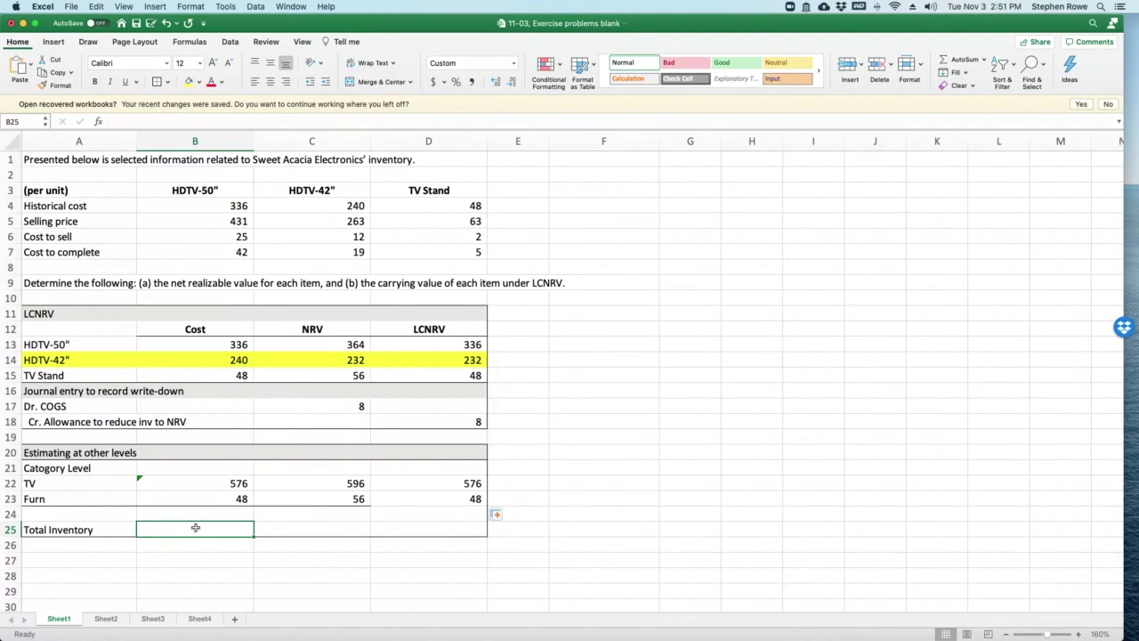
text(=sum()
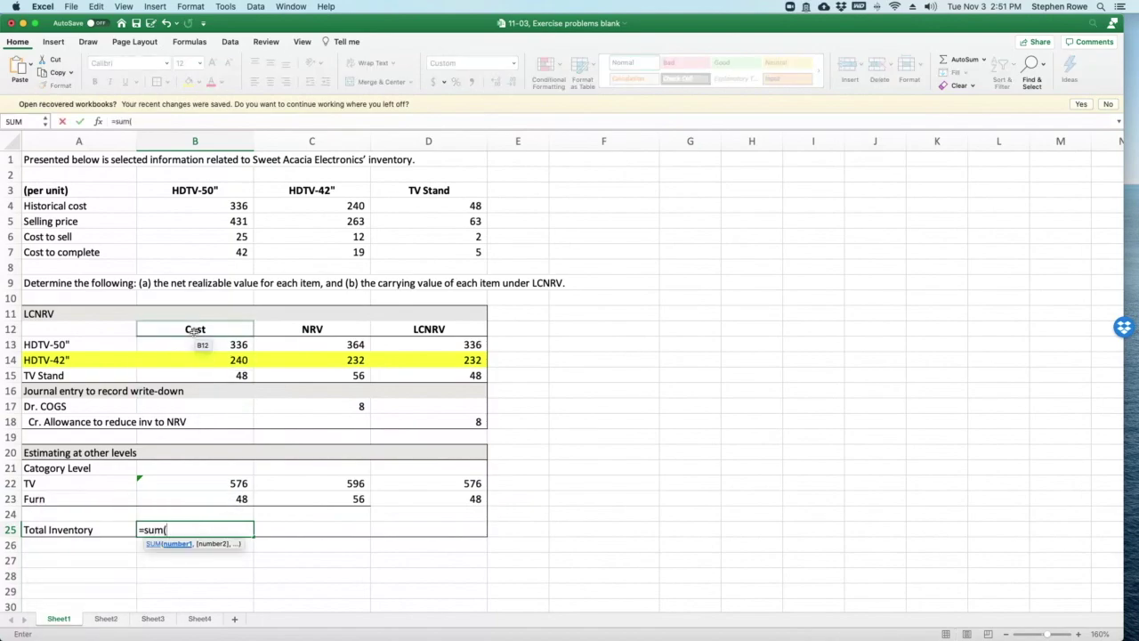
drag(190, 347, 189, 373)
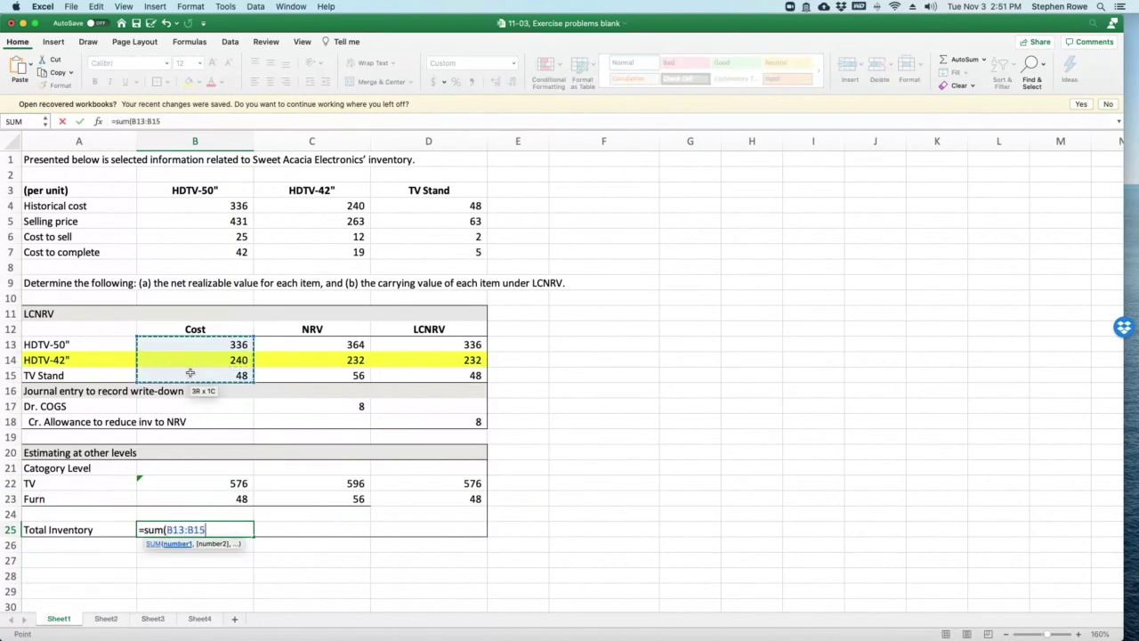
key(Return)
click(234, 531)
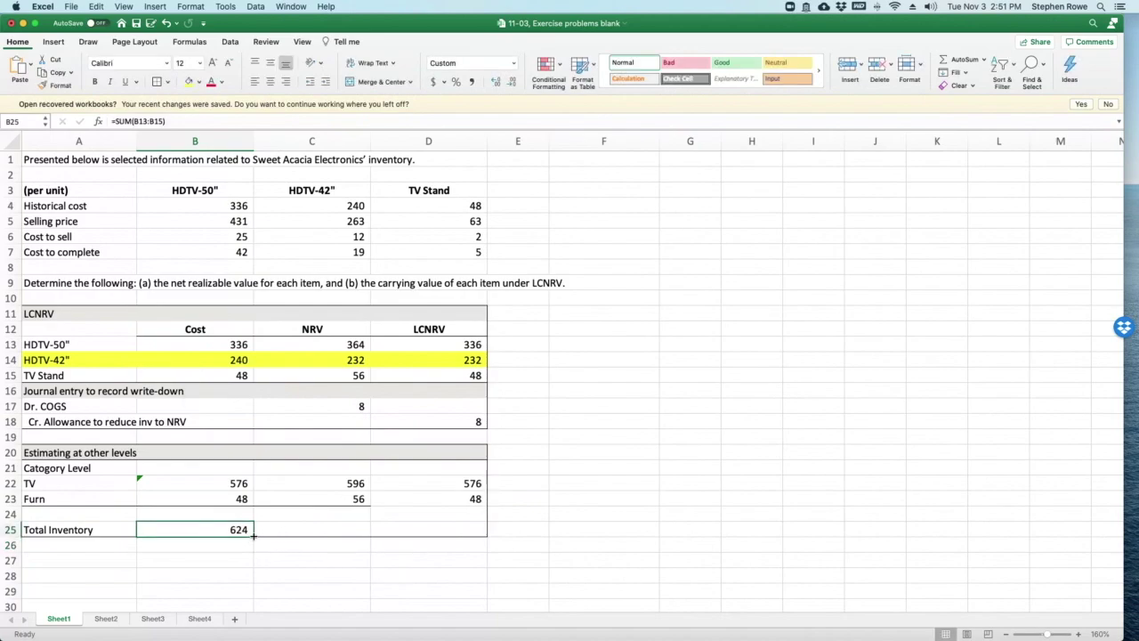
drag(253, 534, 472, 534)
click(635, 531)
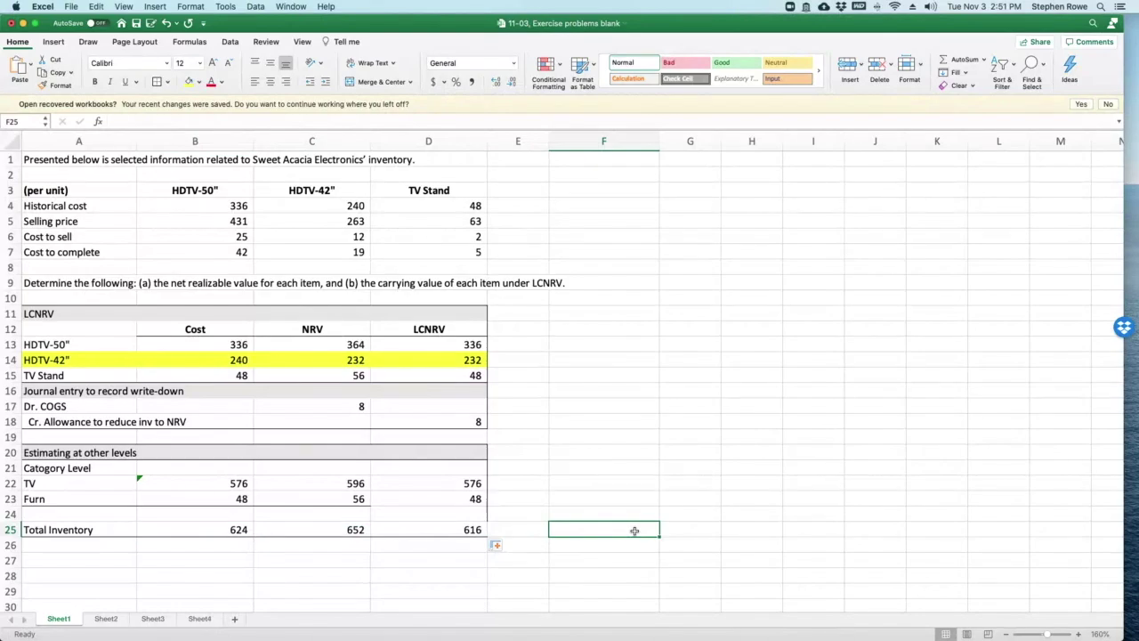
Replace the Total Inventory LCNRV formula in D25 with a reference to the total cost in B25, and review the row
click(134, 564)
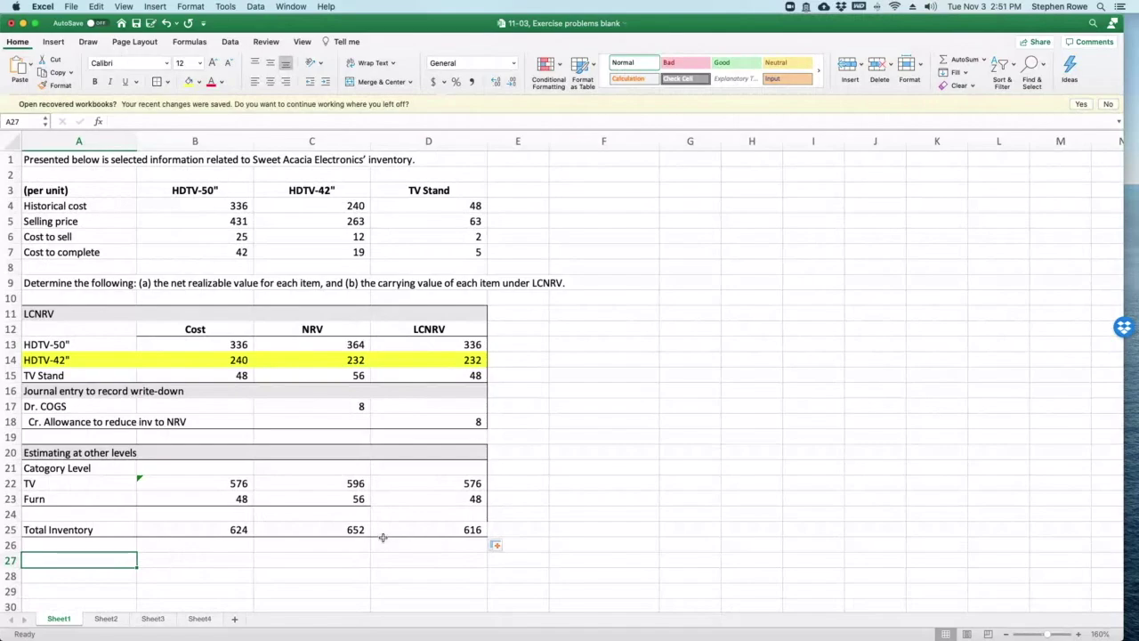
click(445, 530)
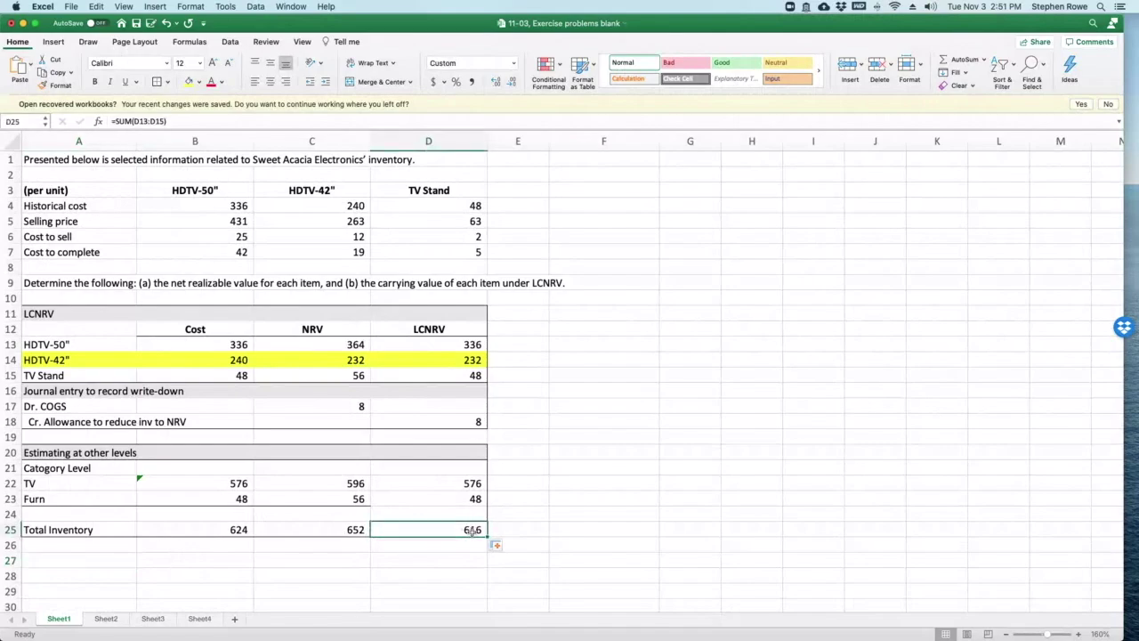
text(=)
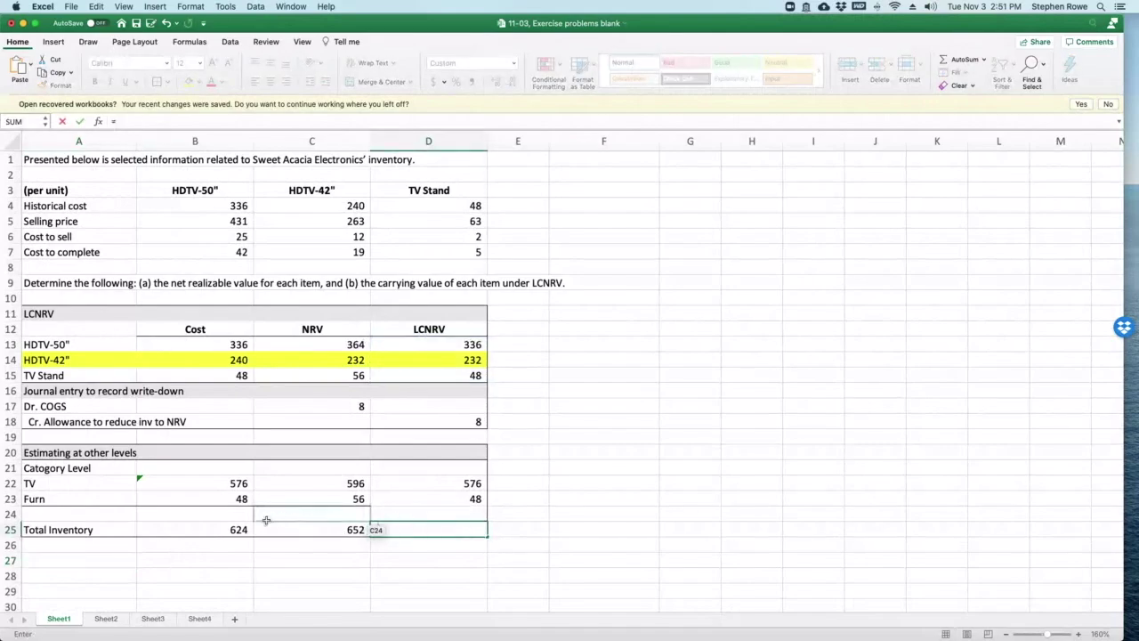
click(230, 530)
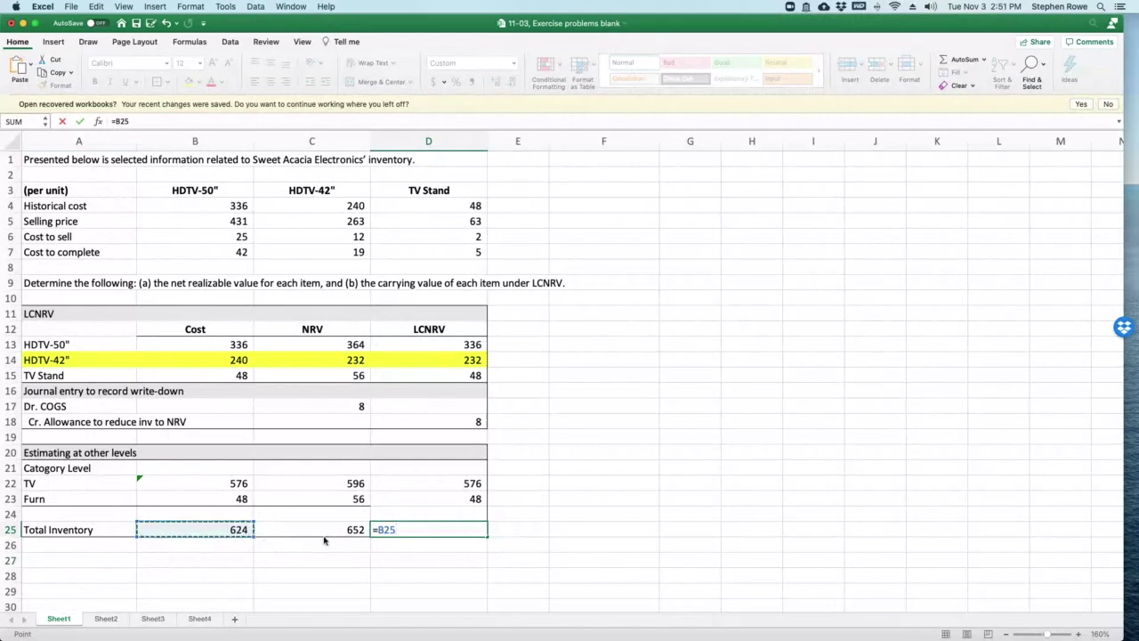
key(Return)
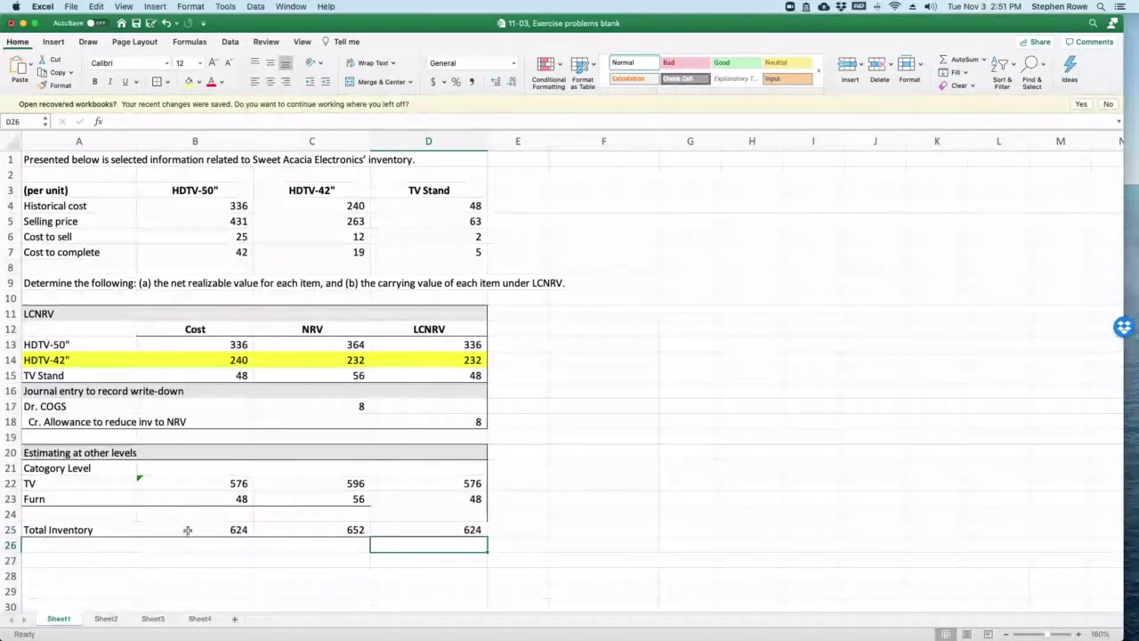
drag(187, 532, 418, 534)
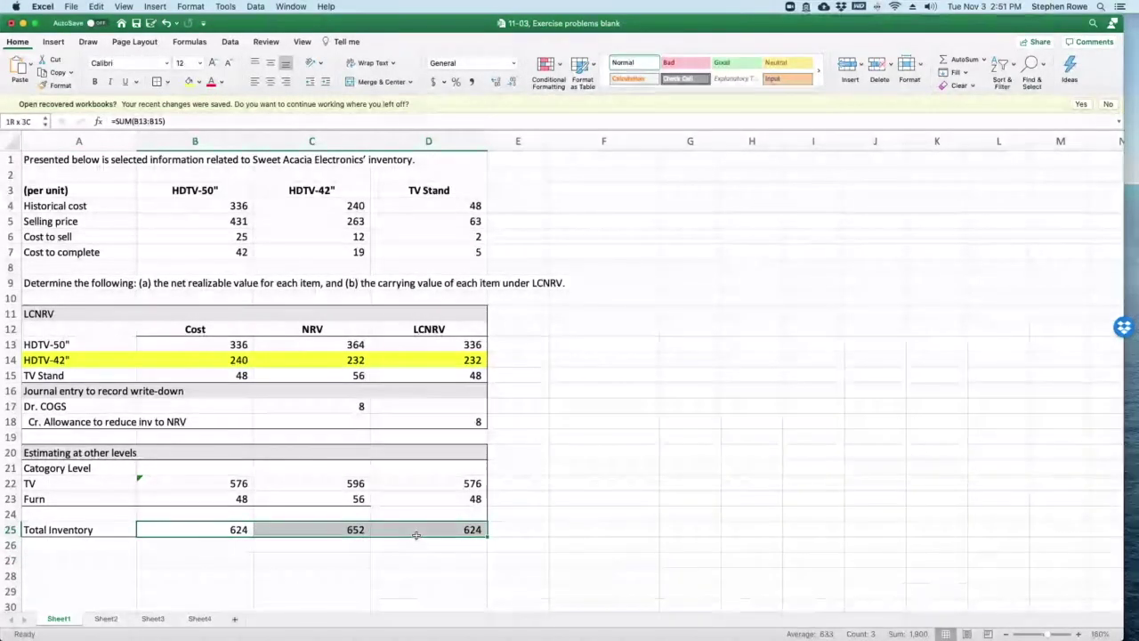
click(583, 527)
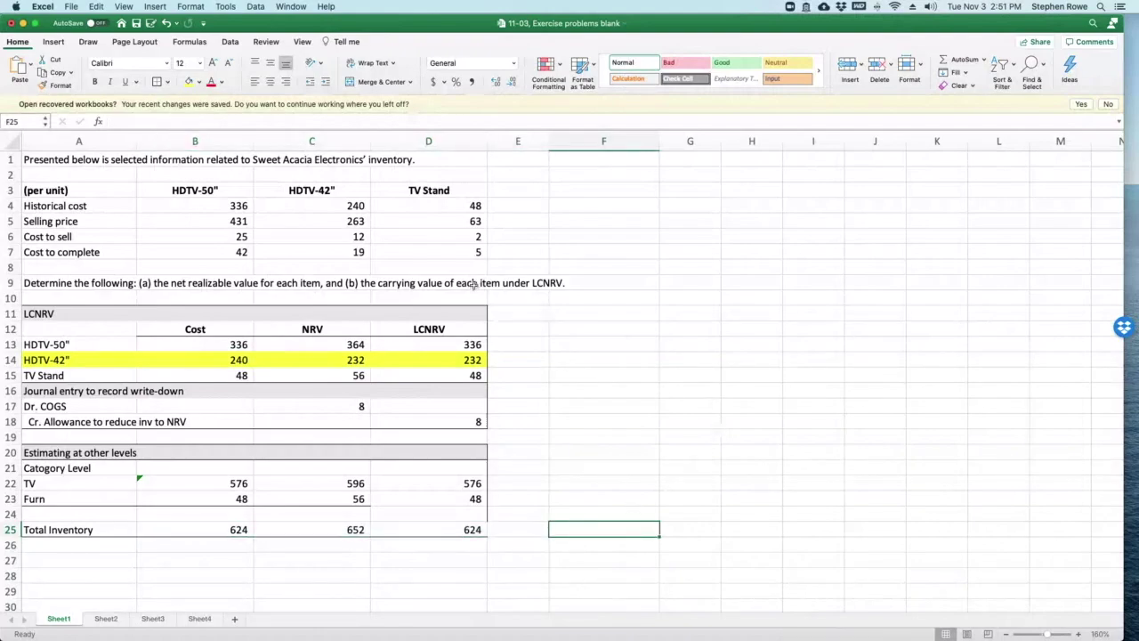